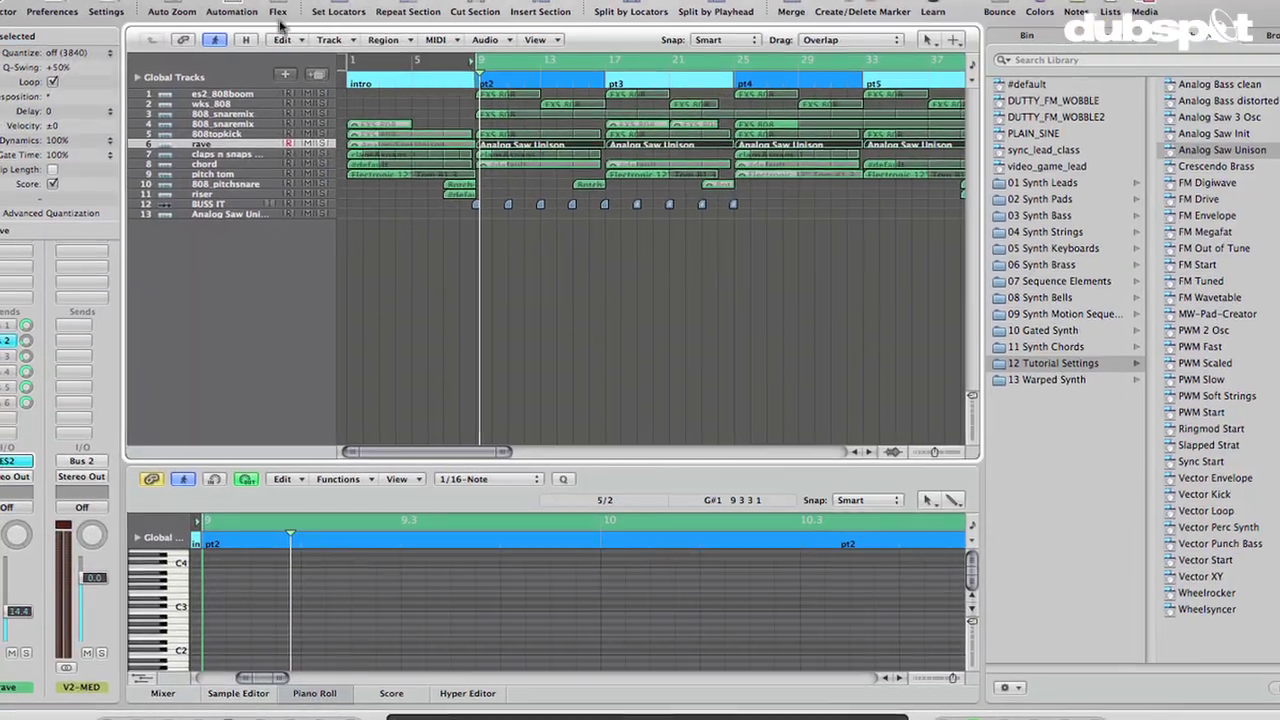
- Create a new software instrument track and copy the Analog Saw Unison region onto it
{"action": "key", "text": "super+alt+n"}
{"action": "key", "text": "Return"}
{"action": "left_click_drag", "start_coordinate": [555, 150], "coordinate": [555, 161]}
- Insert a stereo ES2 on the new track and load 12 Tutorial Settings > Analog Saw Unison
{"action": "left_click", "coordinate": [25, 472]}
{"action": "mouse_move", "coordinate": [113, 565]}
{"action": "left_click", "coordinate": [218, 585]}
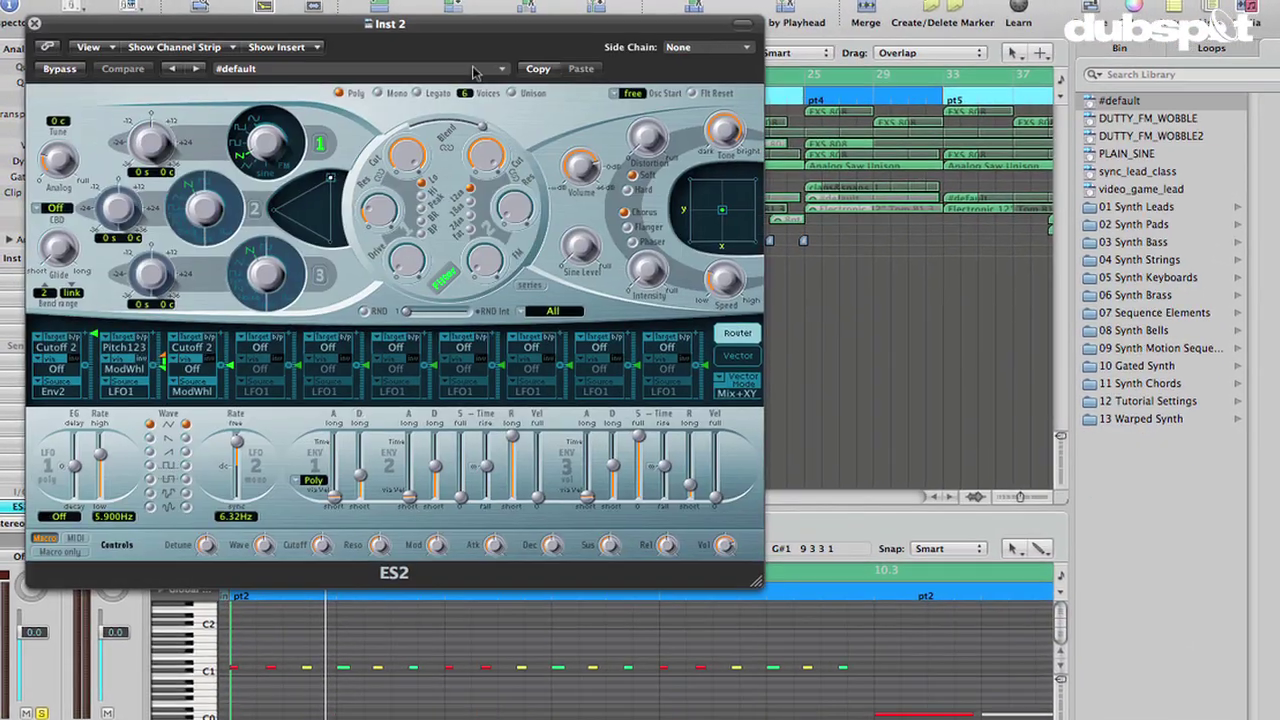
{"action": "left_click", "coordinate": [485, 66]}
{"action": "mouse_move", "coordinate": [580, 505]}
{"action": "left_click", "coordinate": [818, 408]}
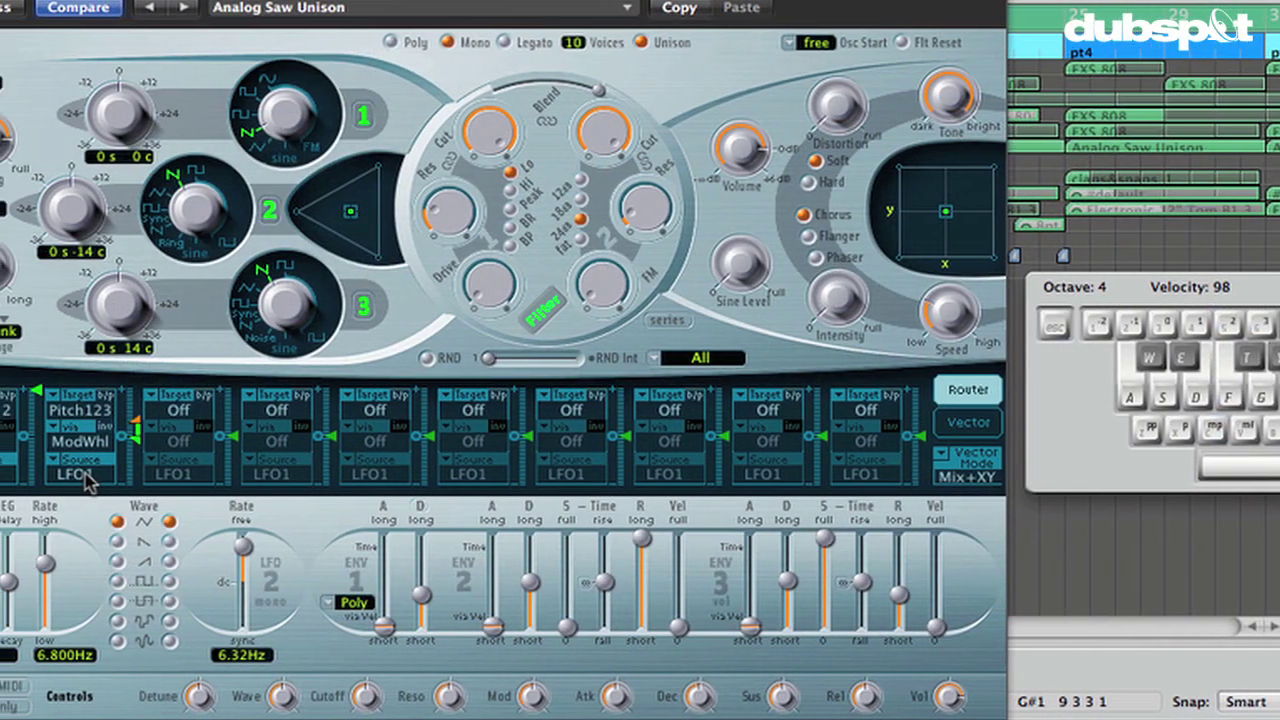
{"action": "left_click", "coordinate": [62, 475]}
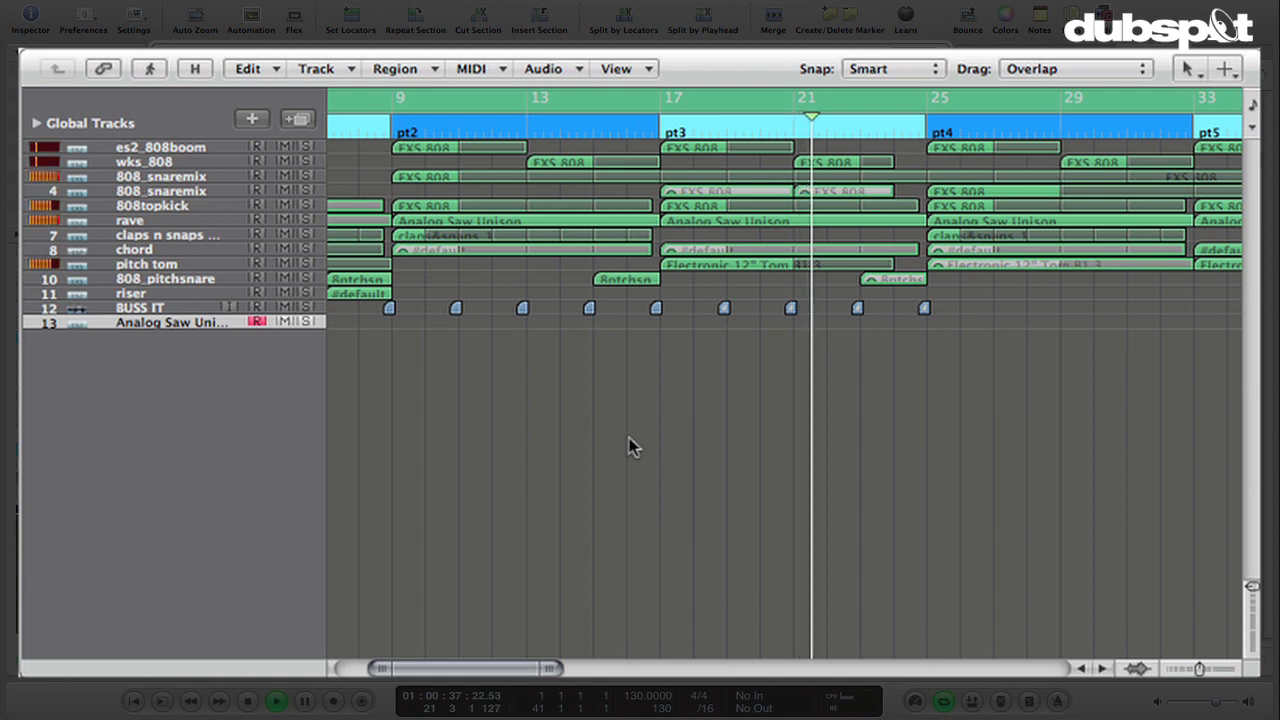
- Zoom out to see the whole arrangement, then recall the Inspector, Library and Piano Roll screenset
{"action": "key", "text": "ctrl+Left"}
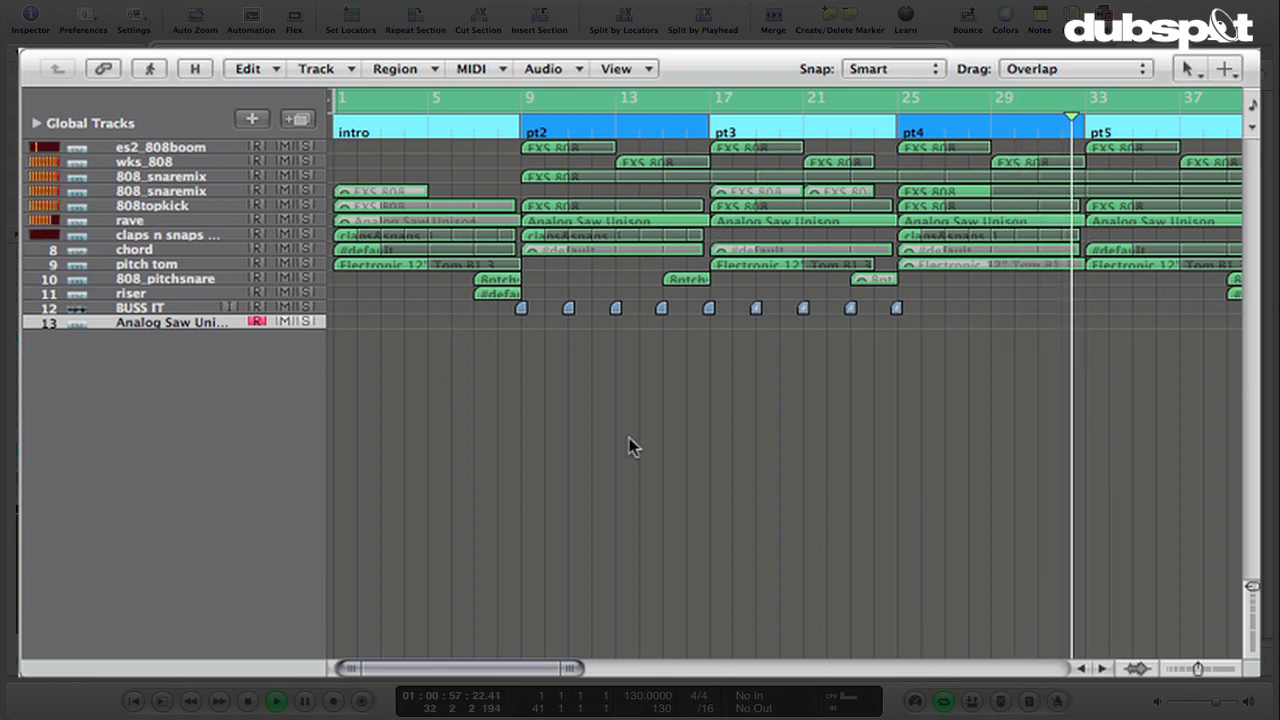
{"action": "key", "text": "1"}
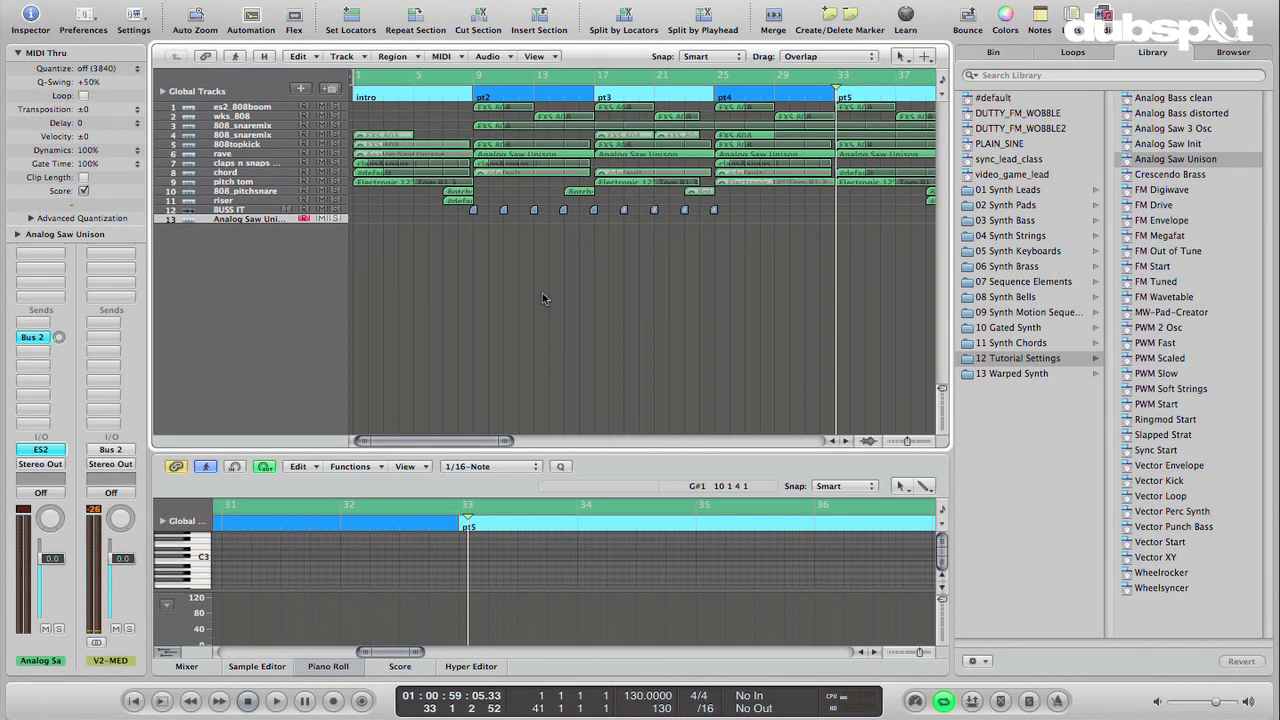
- Set the cycle at bar 9 and play the song from there, then stop
{"action": "key", "text": "Return"}
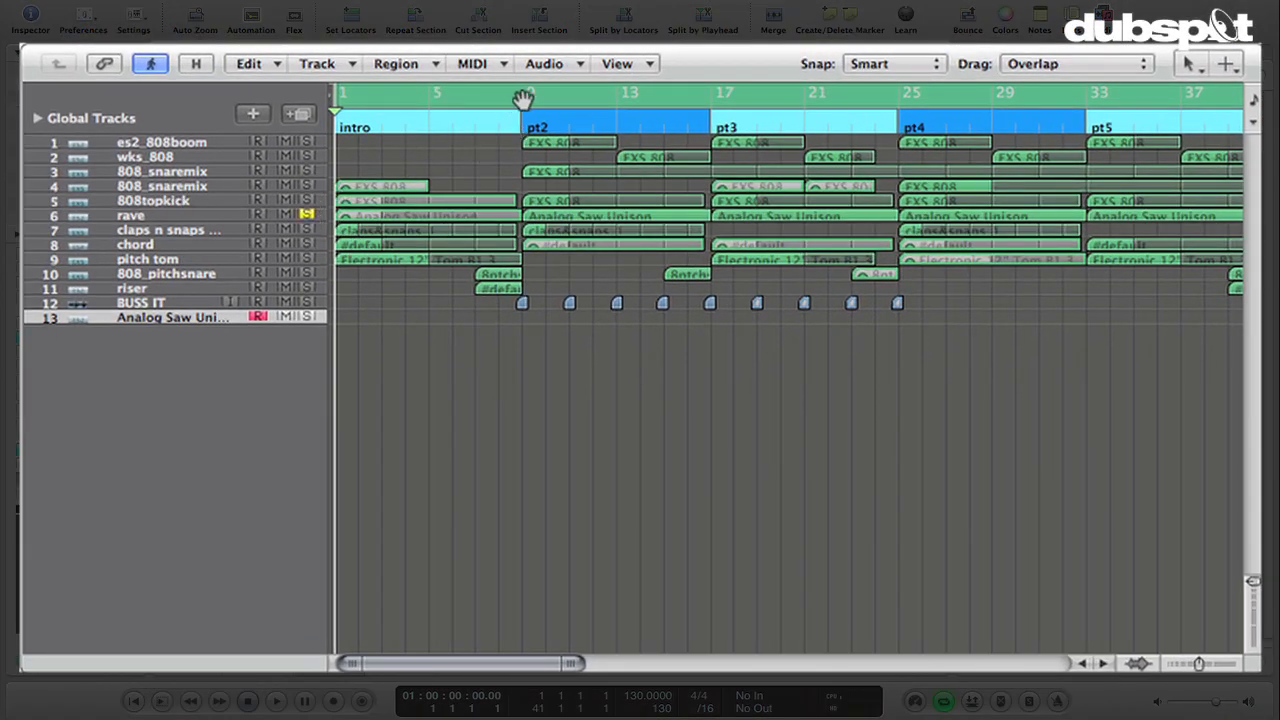
{"action": "left_click", "coordinate": [523, 97]}
{"action": "double_click", "coordinate": [523, 95]}
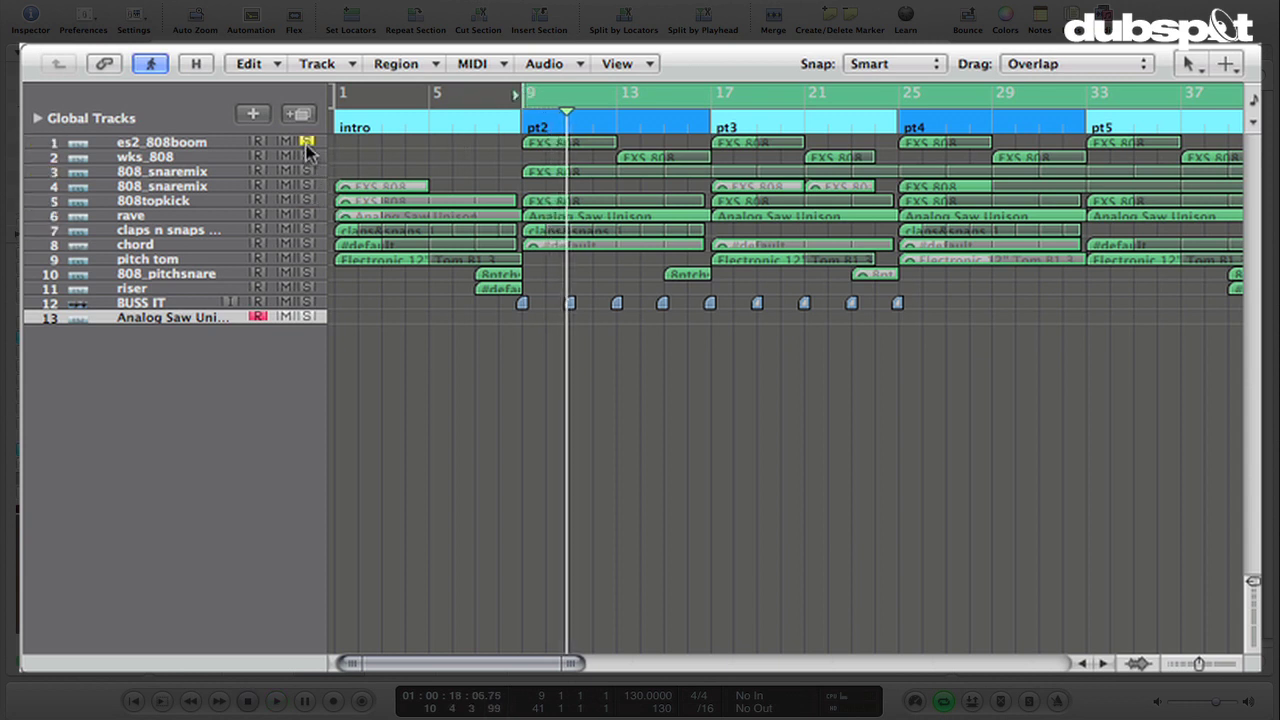
{"action": "key", "text": "space"}
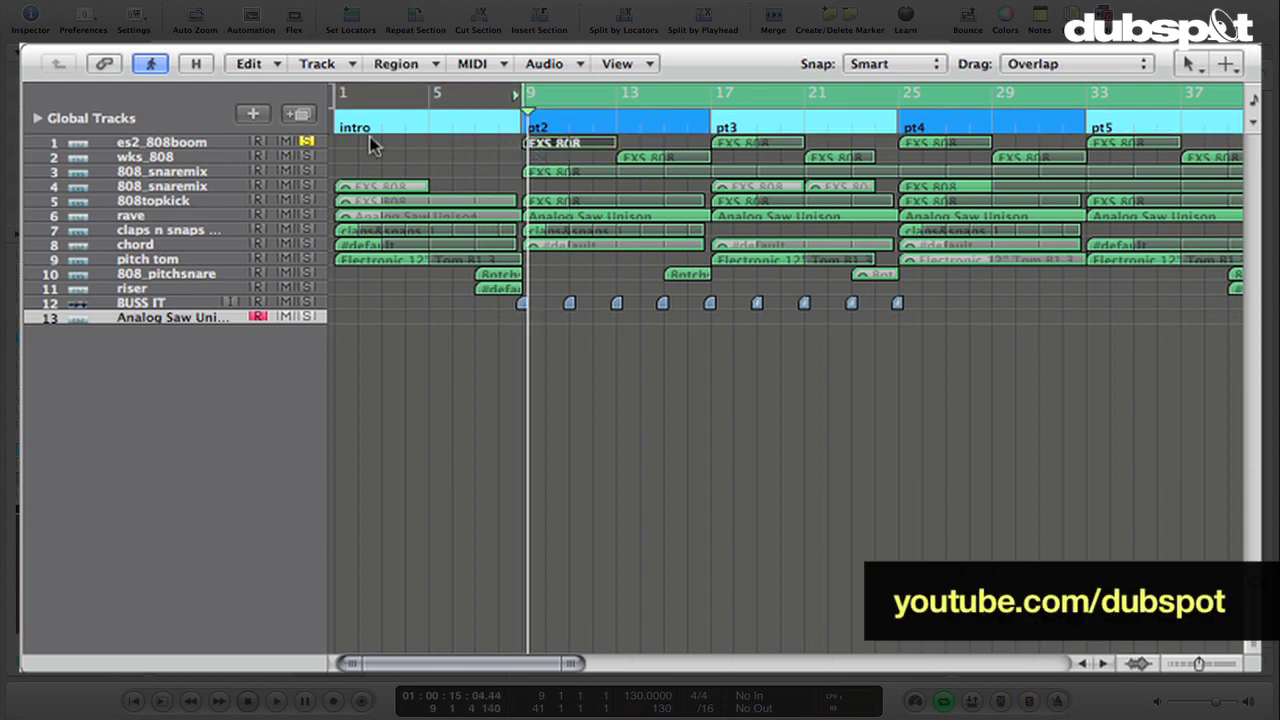
- Select the 808_snaremix track and extend the loop range to start at bar 8
{"action": "left_click", "coordinate": [190, 172]}
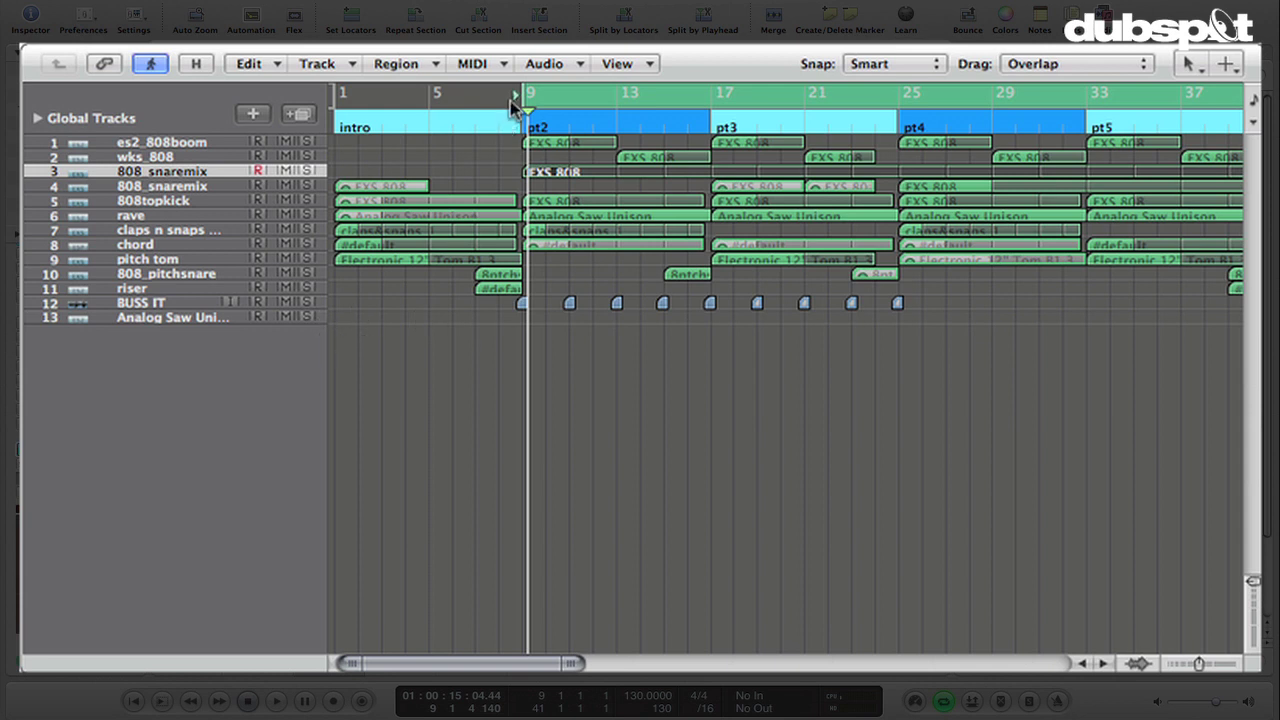
{"action": "left_click_drag", "start_coordinate": [512, 103], "coordinate": [497, 100]}
{"action": "scroll", "coordinate": [524, 213], "scroll_direction": "right", "scroll_amount": 1}
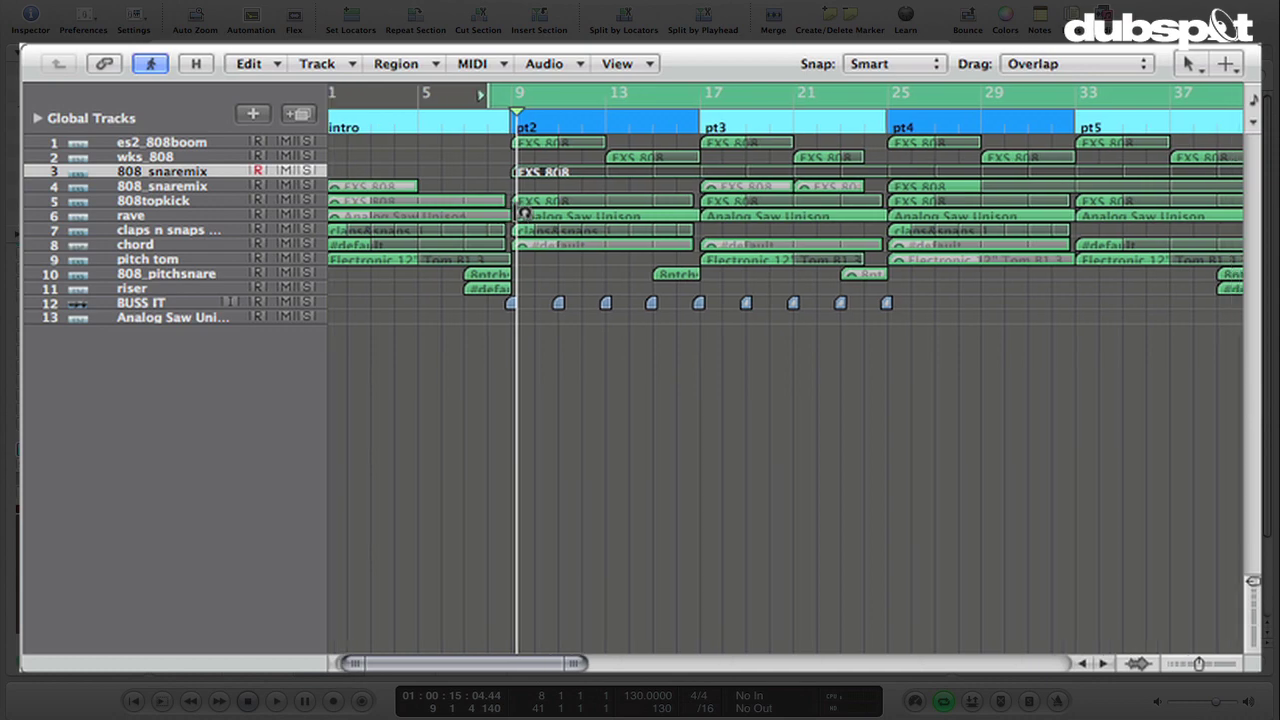
{"action": "scroll", "coordinate": [524, 213], "scroll_direction": "left", "scroll_amount": 2}
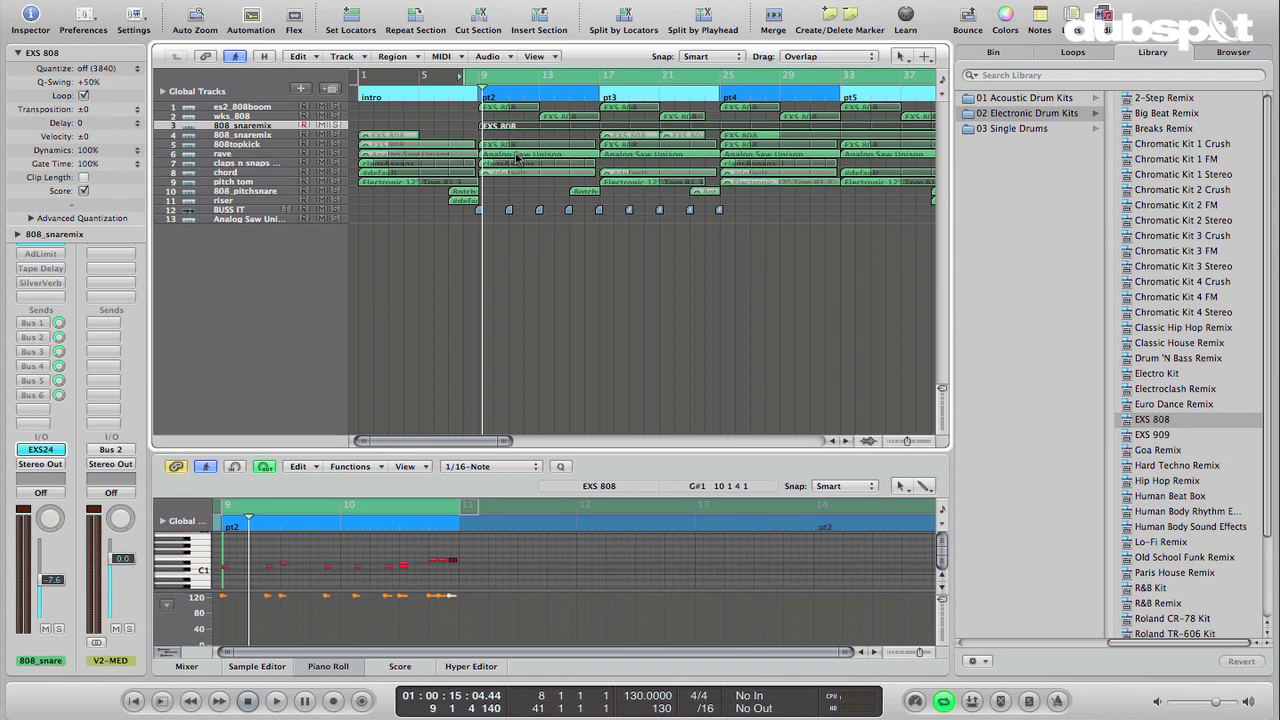
- Select Analog Saw Unison pt2, zoom the Piano Roll, and hide the velocity lane, keeping quantize unchanged
{"action": "left_click", "coordinate": [590, 222]}
{"action": "scroll", "coordinate": [272, 570], "scroll_direction": "up", "scroll_amount": 5}
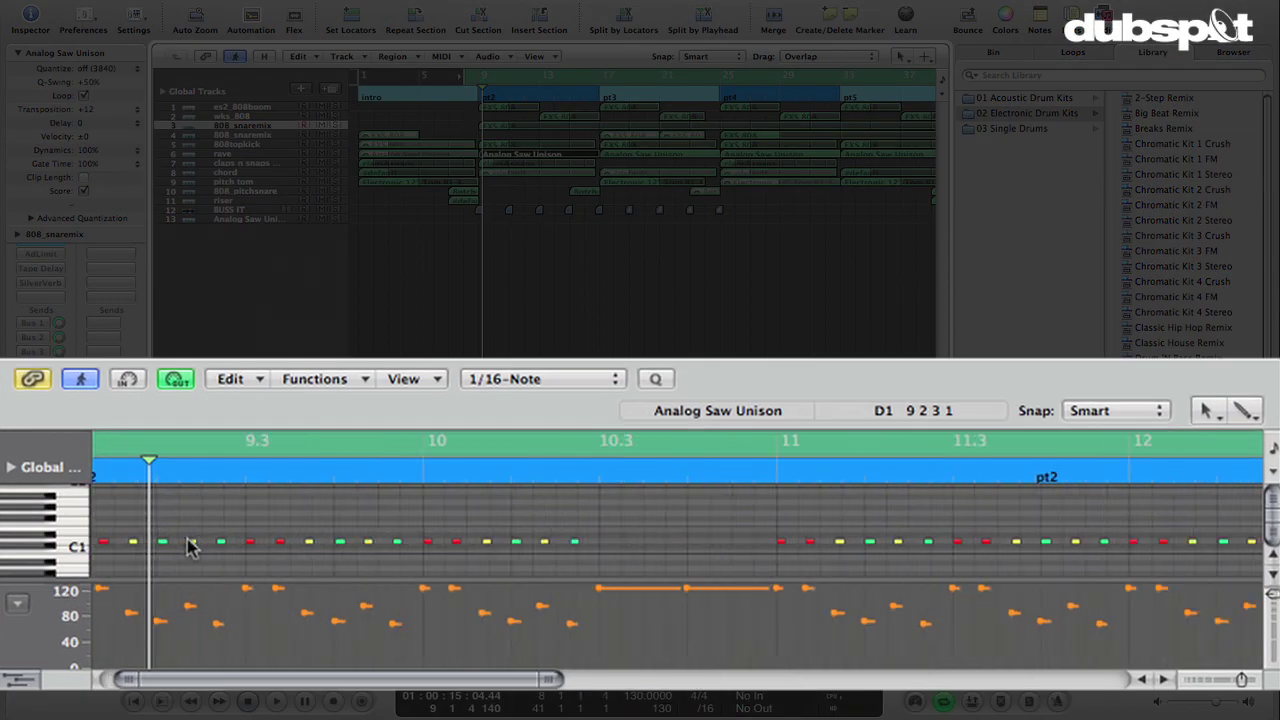
{"action": "scroll", "coordinate": [190, 547], "scroll_direction": "up", "scroll_amount": 2}
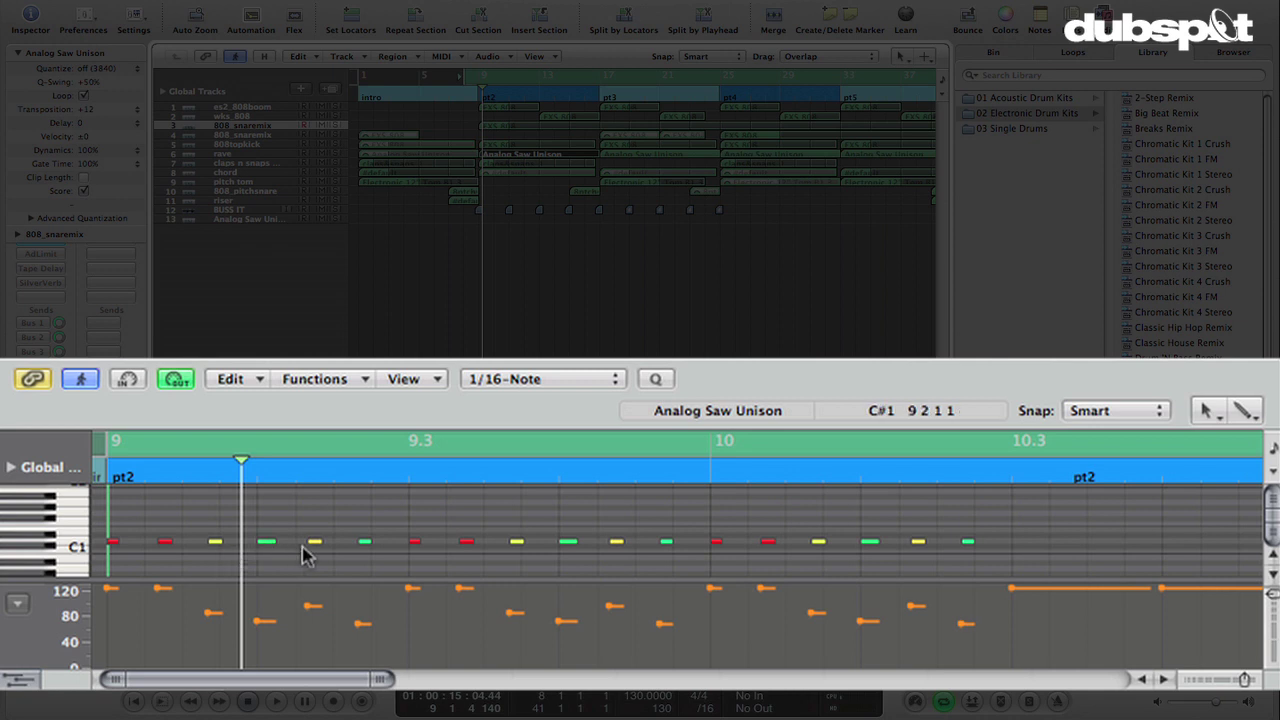
{"action": "left_click", "coordinate": [512, 382]}
{"action": "left_click", "coordinate": [349, 417]}
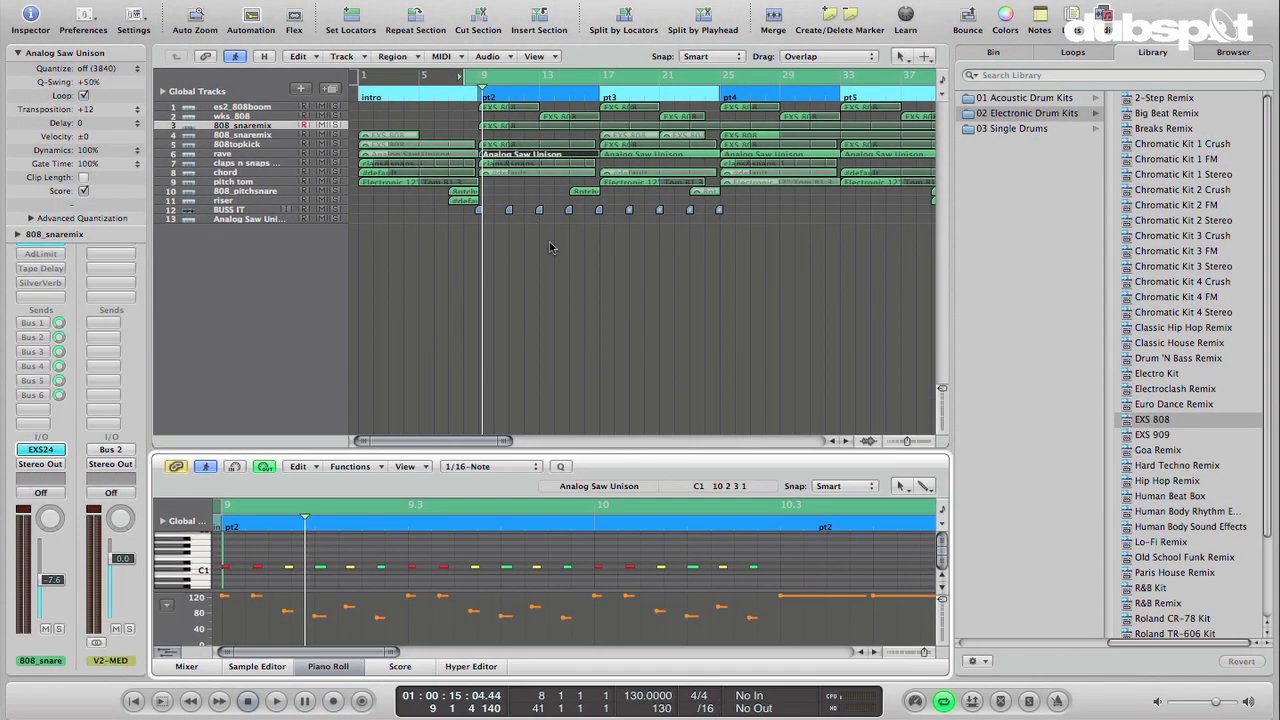
{"action": "left_click", "coordinate": [168, 652]}
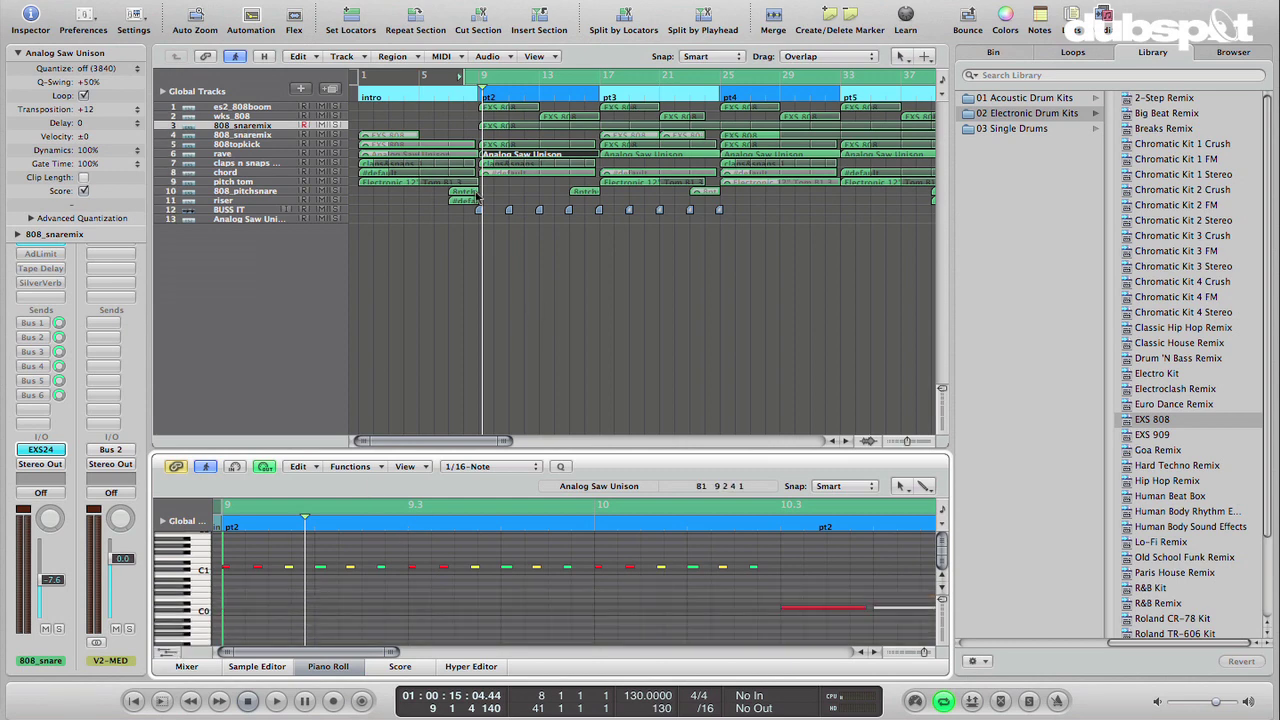
{"action": "scroll", "coordinate": [457, 516], "scroll_direction": "down", "scroll_amount": 1}
{"action": "scroll", "coordinate": [455, 580], "scroll_direction": "up", "scroll_amount": 2}
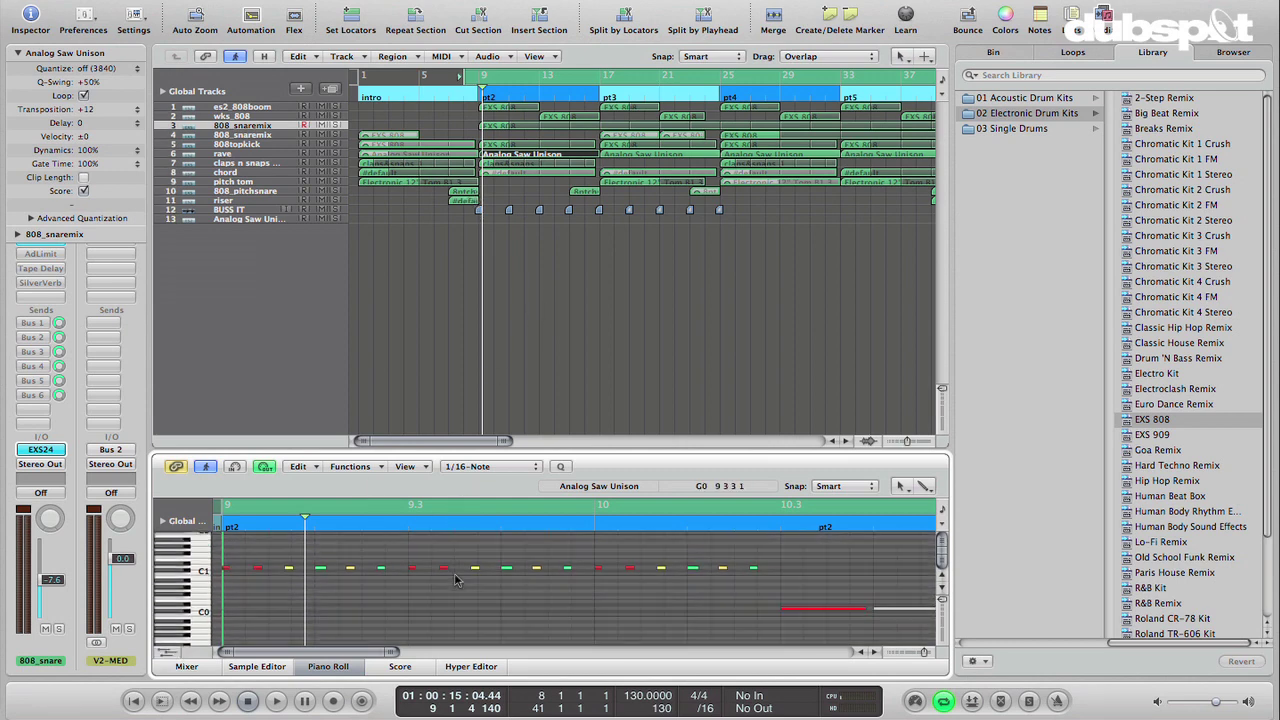
- With rave selected, move the loop start back to bar 9 and add one Software Instrument track
{"action": "left_click", "coordinate": [265, 155]}
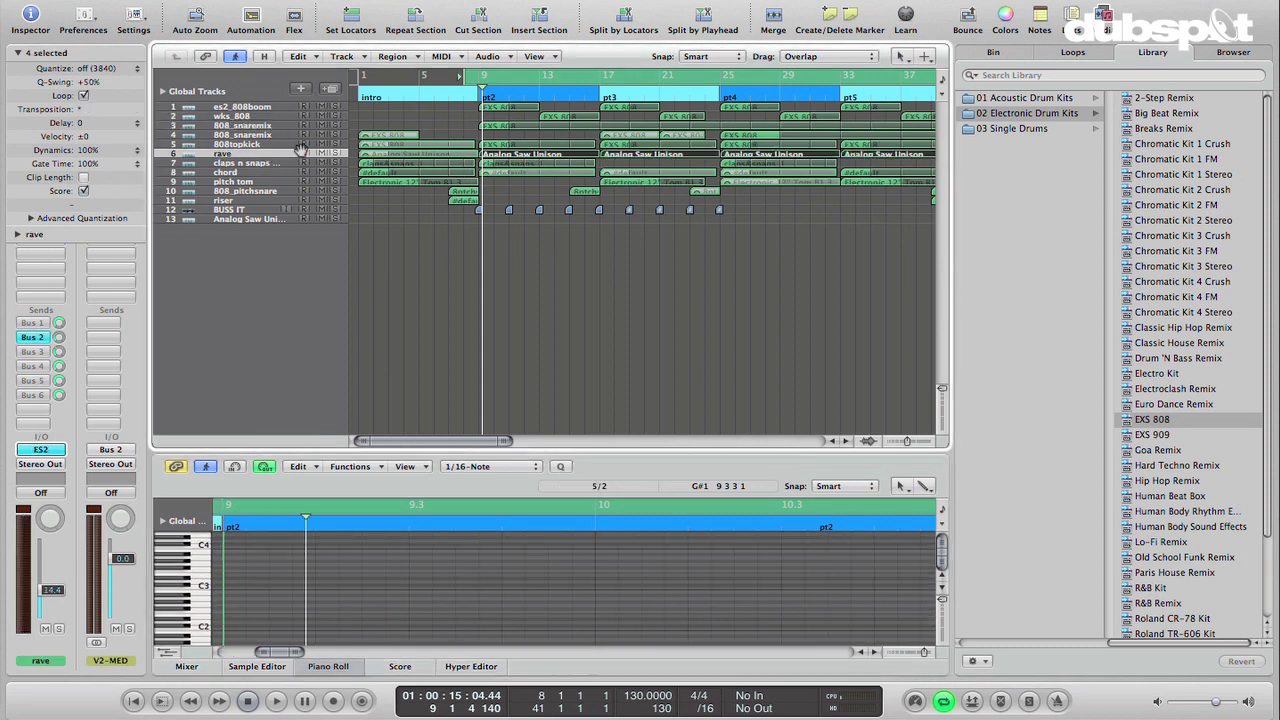
{"action": "left_click_drag", "start_coordinate": [468, 78], "coordinate": [478, 78]}
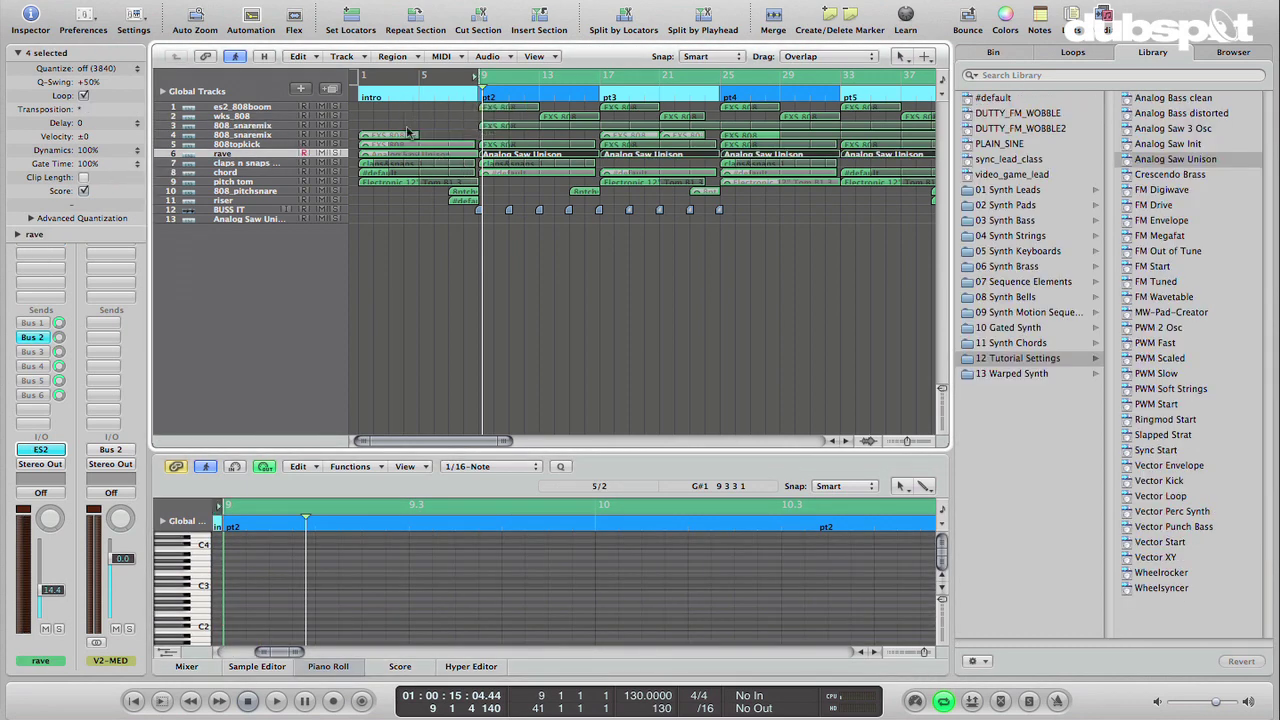
{"action": "left_click", "coordinate": [303, 91]}
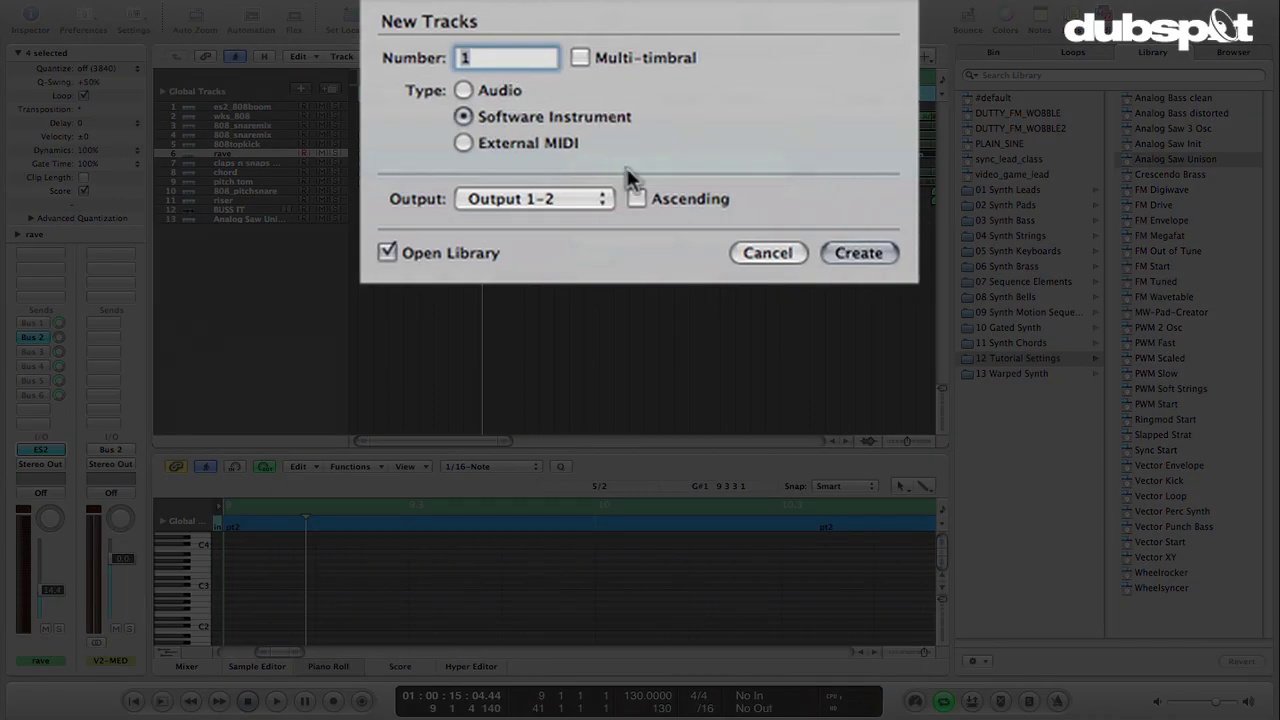
{"action": "key", "text": "Return"}
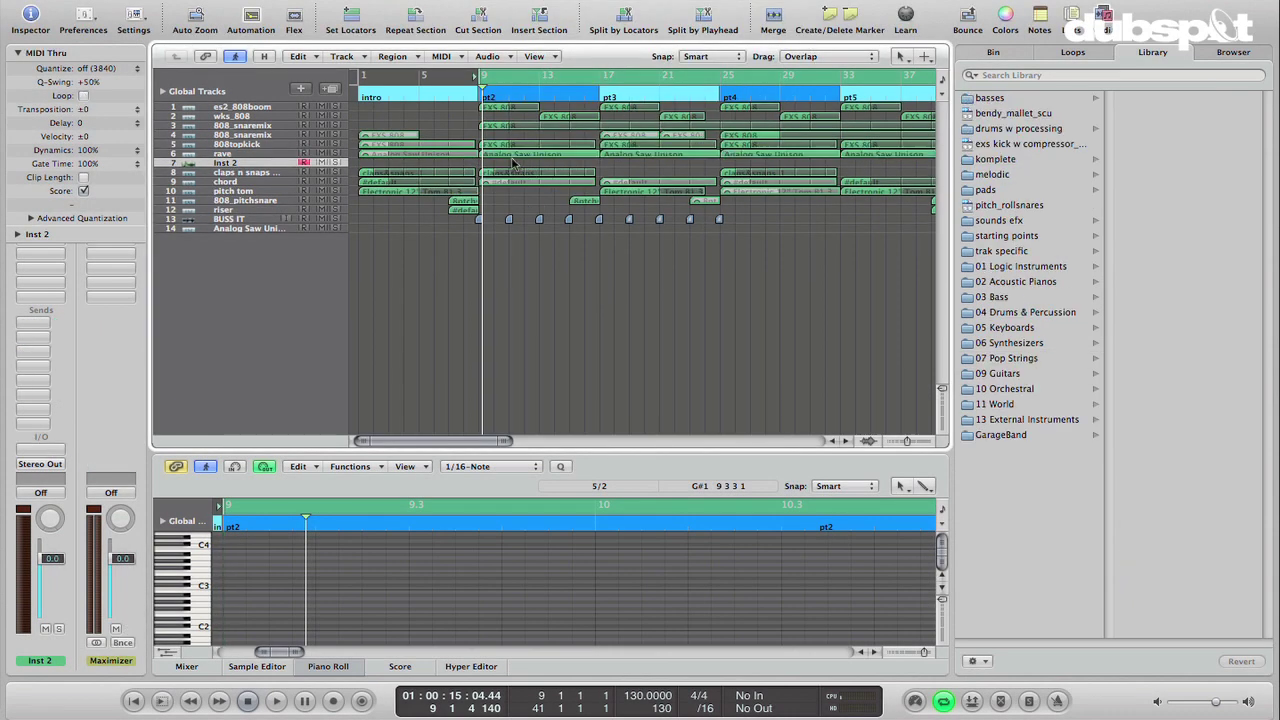
- Copy the Analog Saw Unison region onto Inst 2 and insert a Stereo ES2 on it
{"action": "left_click_drag", "start_coordinate": [501, 157], "coordinate": [500, 168]}
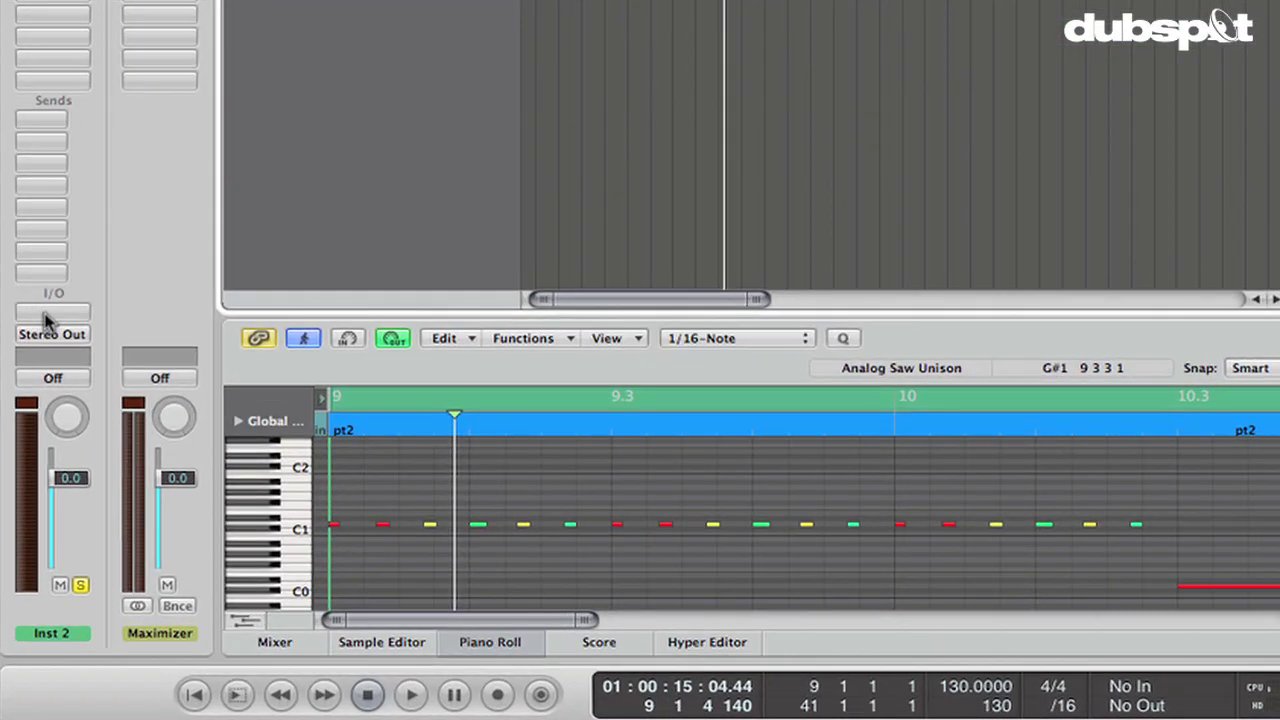
{"action": "left_click", "coordinate": [28, 447]}
{"action": "mouse_move", "coordinate": [132, 527]}
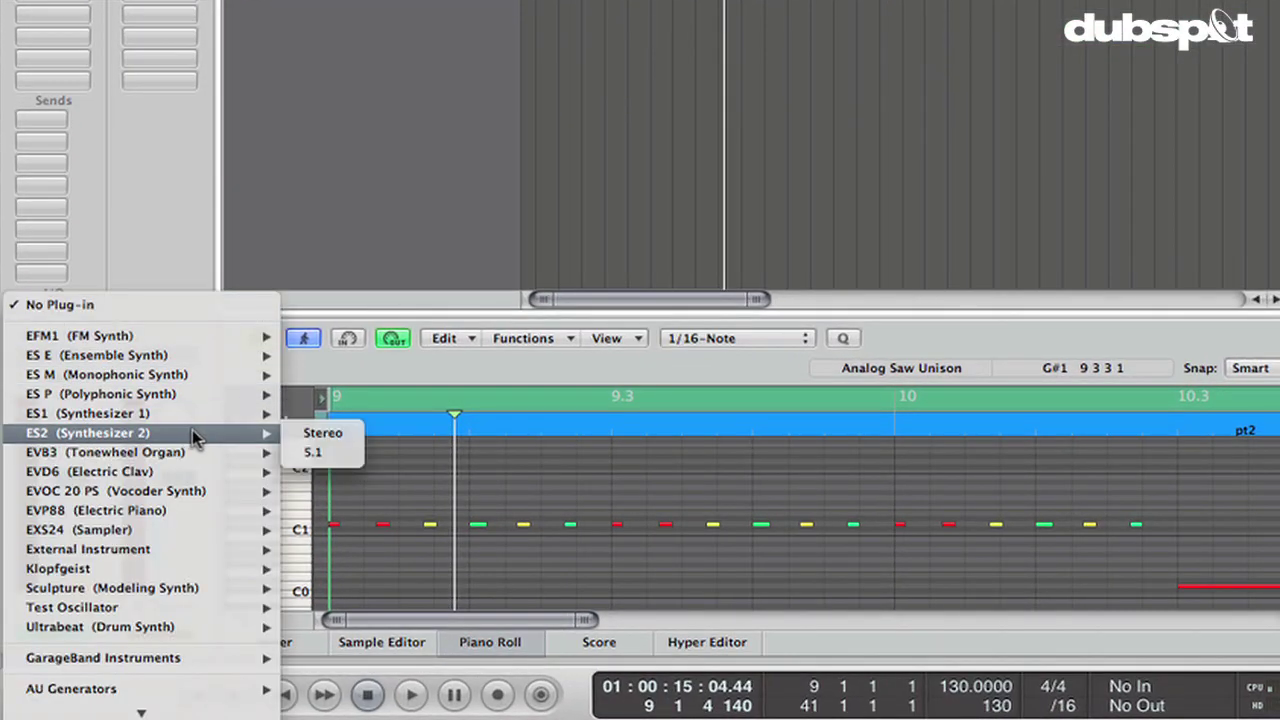
{"action": "left_click", "coordinate": [316, 434]}
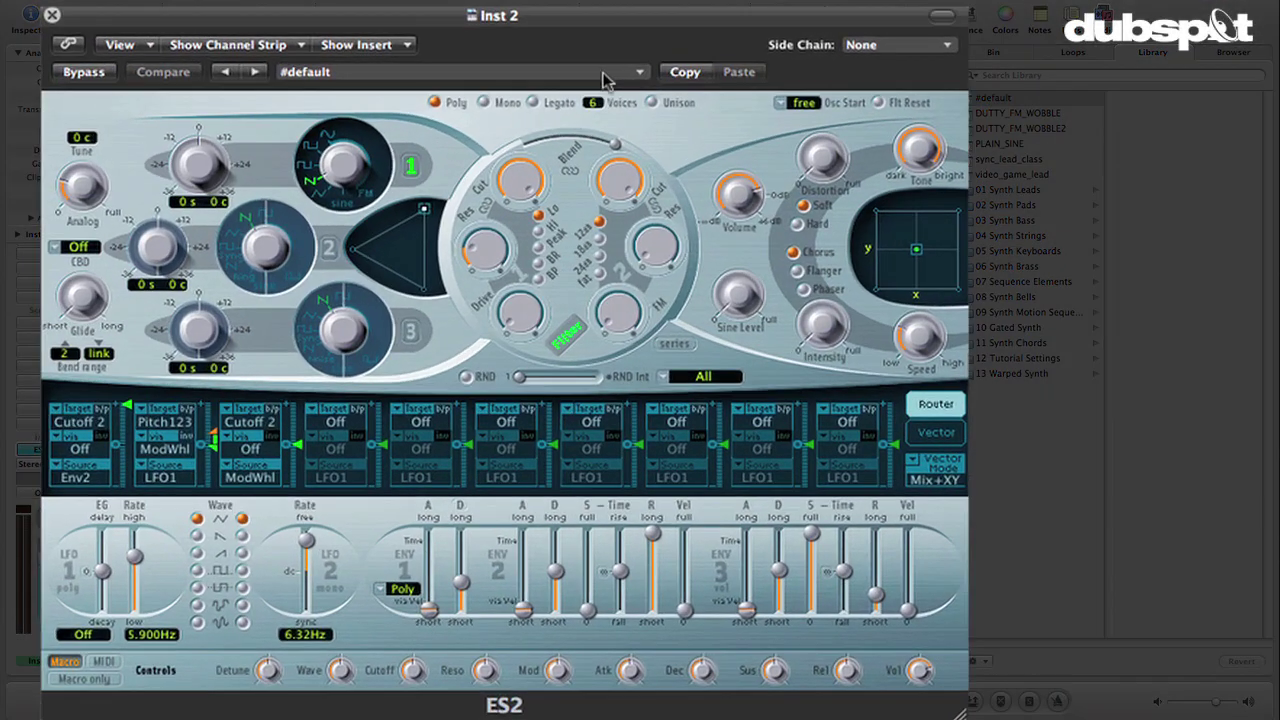
- Load 12 Tutorial Settings > Analog Saw Unison in ES2, then open Musical Typing and move it aside
{"action": "left_click", "coordinate": [437, 70]}
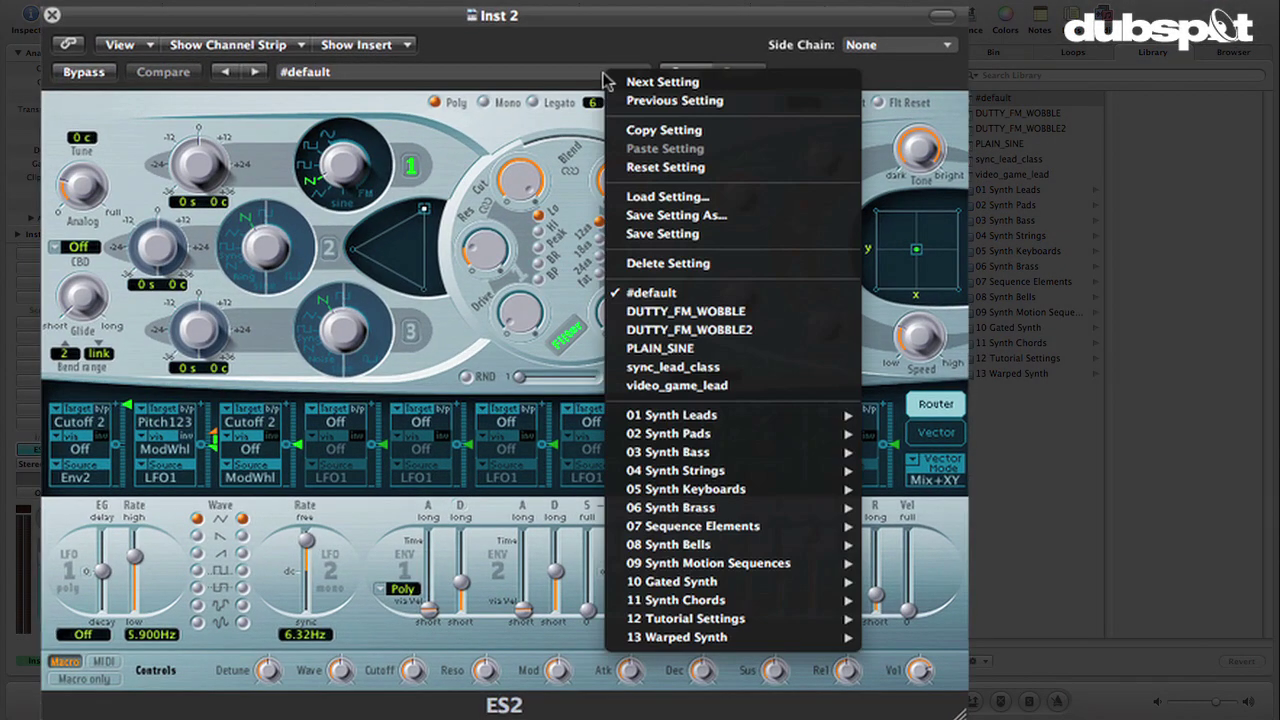
{"action": "mouse_move", "coordinate": [730, 622]}
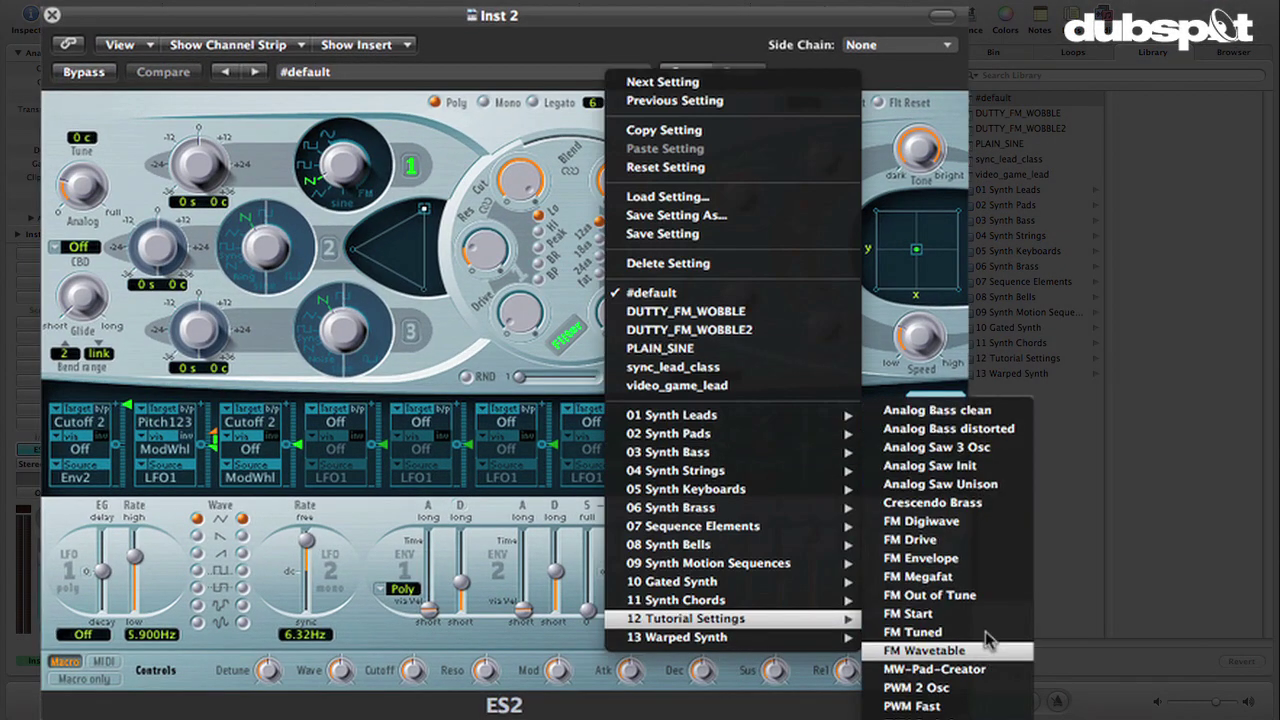
{"action": "left_click", "coordinate": [1017, 492]}
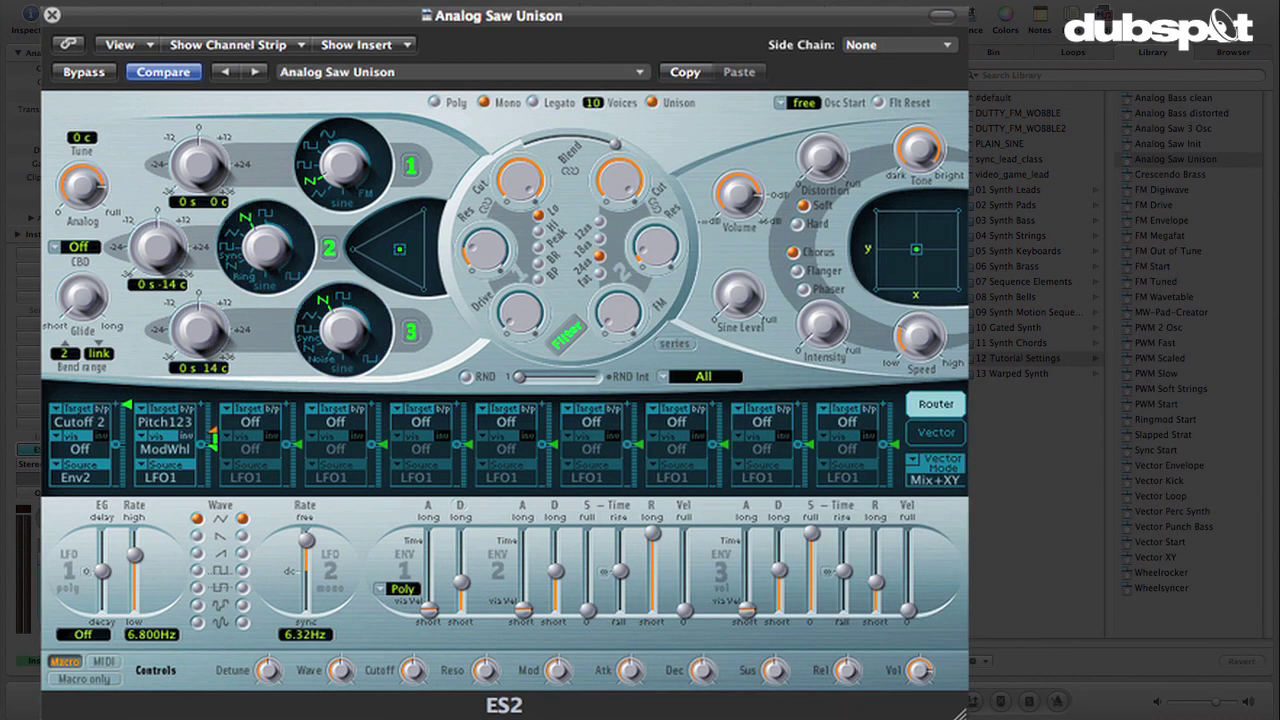
{"action": "key", "text": "super+k"}
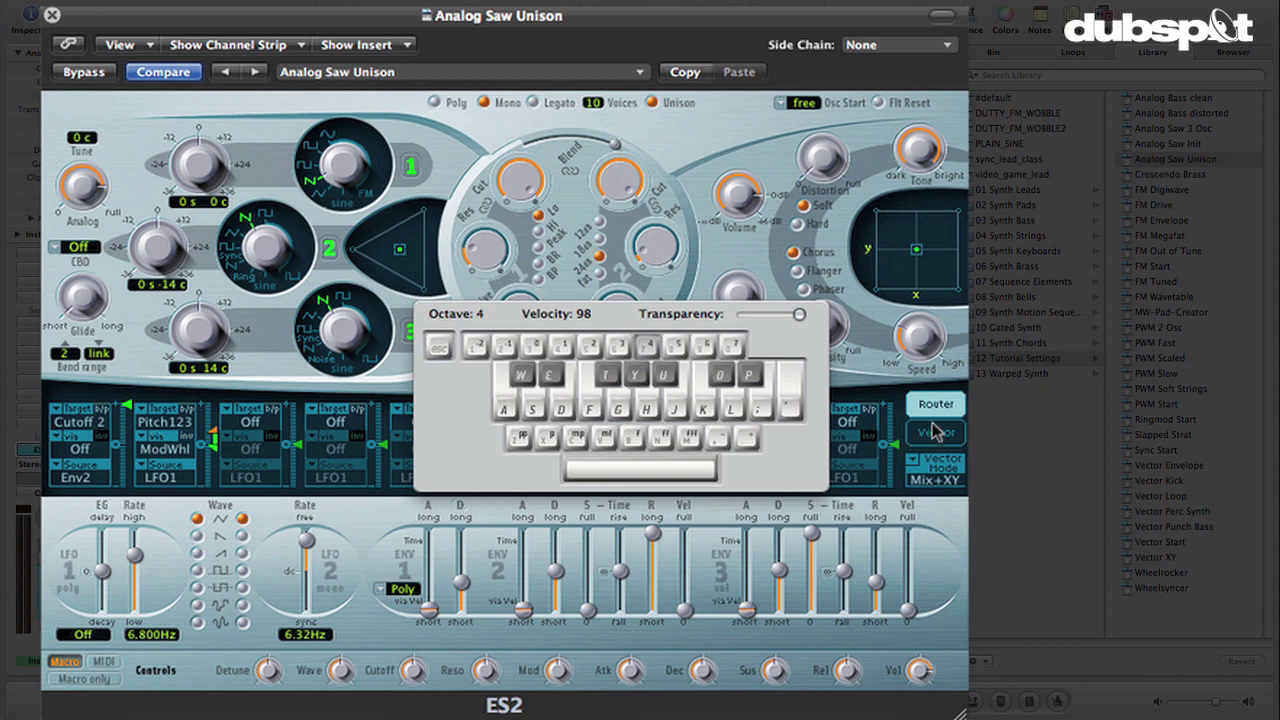
{"action": "left_click_drag", "start_coordinate": [495, 321], "coordinate": [1279, 321]}
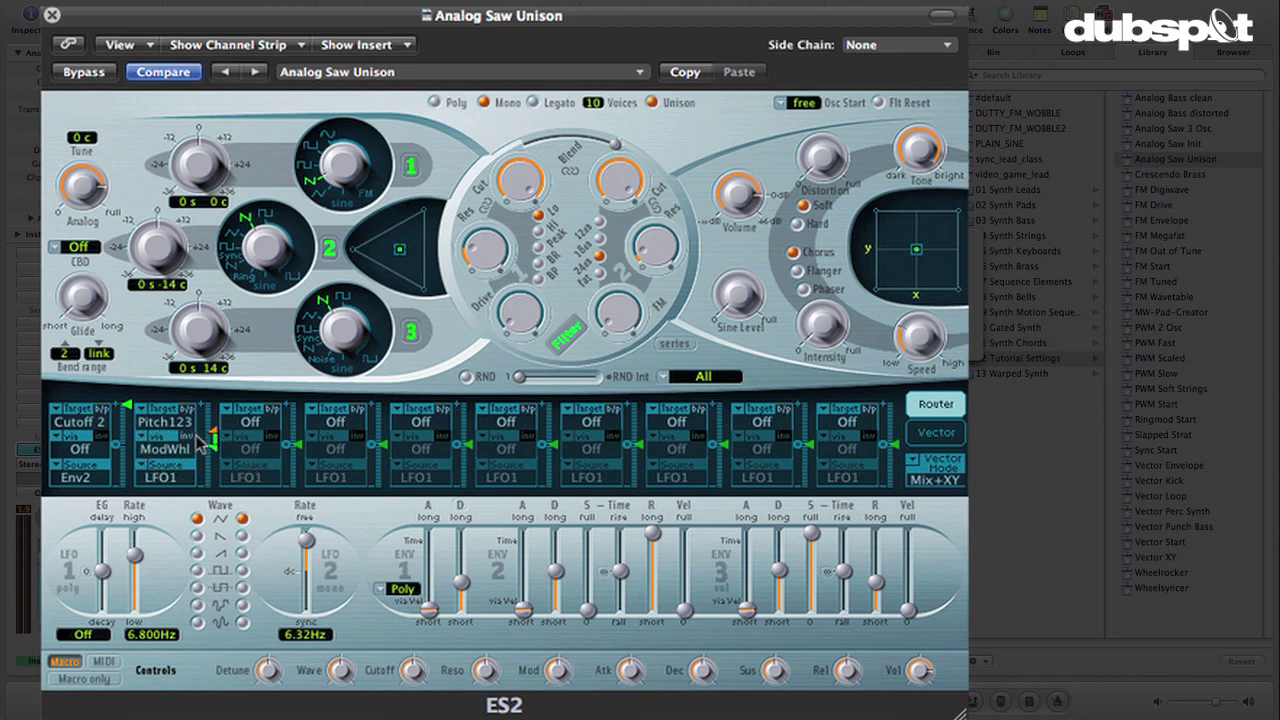
- Set router slot 2 to Source Env1, Via Off, and raise its pitch intensity to full
{"action": "left_click", "coordinate": [170, 480]}
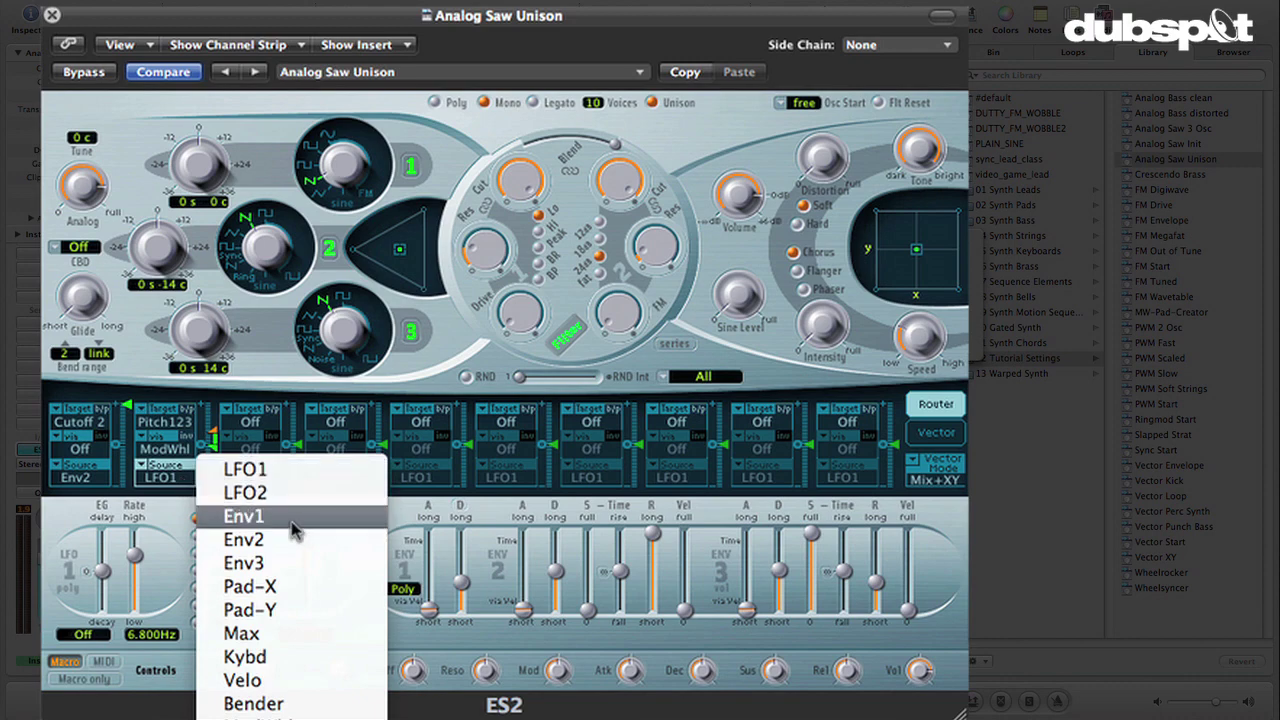
{"action": "left_click", "coordinate": [291, 518]}
{"action": "left_click", "coordinate": [152, 452]}
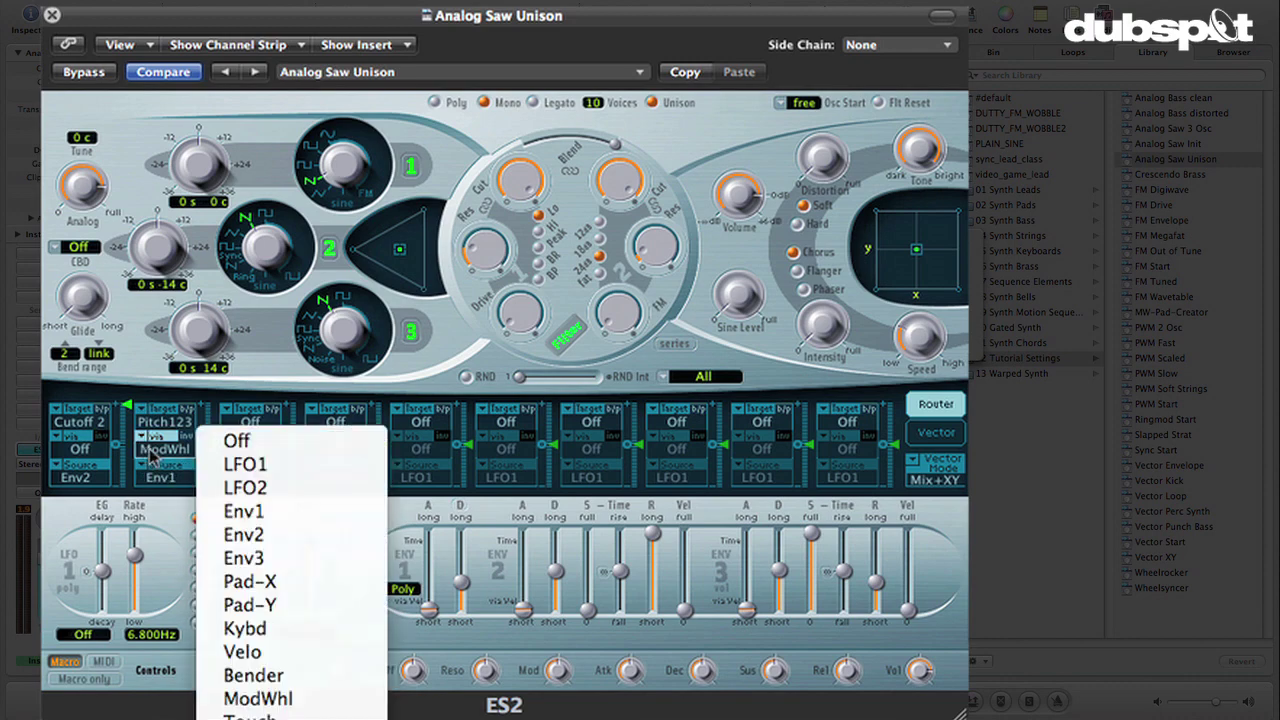
{"action": "left_click", "coordinate": [240, 446]}
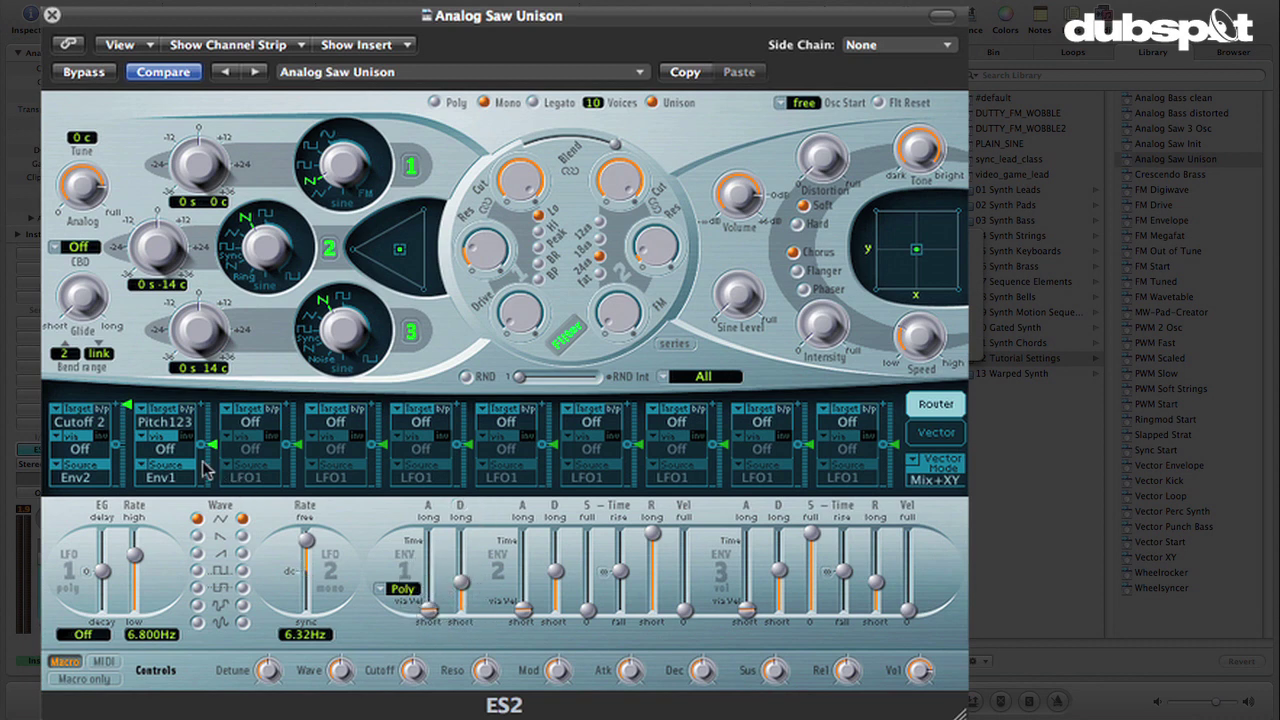
{"action": "left_click_drag", "start_coordinate": [218, 455], "coordinate": [213, 398]}
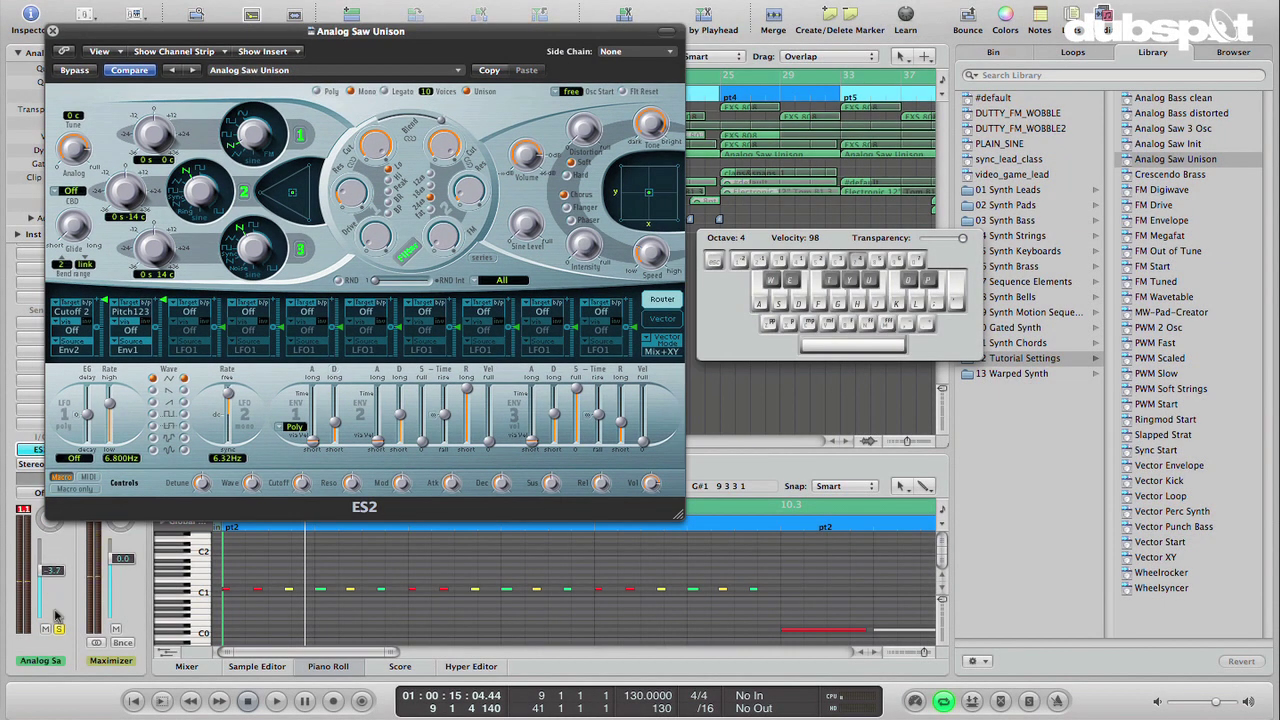
- Set the ENV 1 decay to 1200 ms, auditioning the pitch sweep with Musical Typing
{"action": "key", "text": "s"}
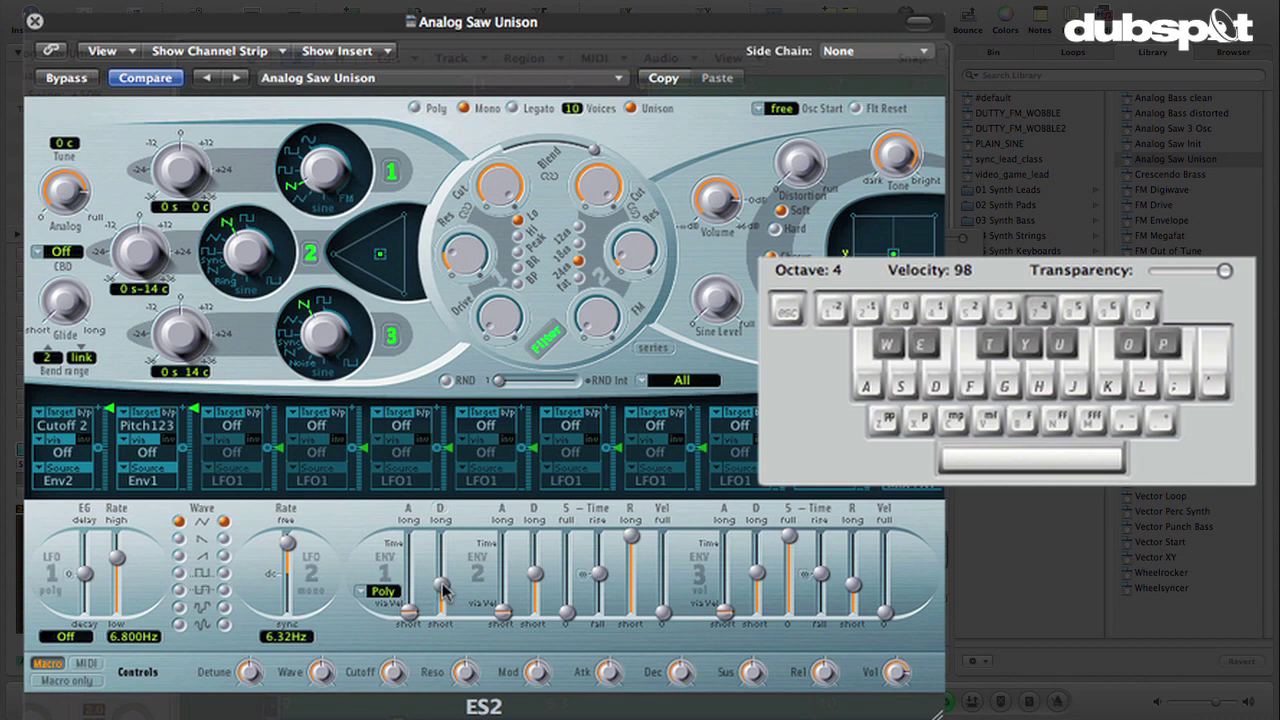
{"action": "left_click_drag", "start_coordinate": [443, 590], "coordinate": [440, 565]}
{"action": "key", "text": "s"}
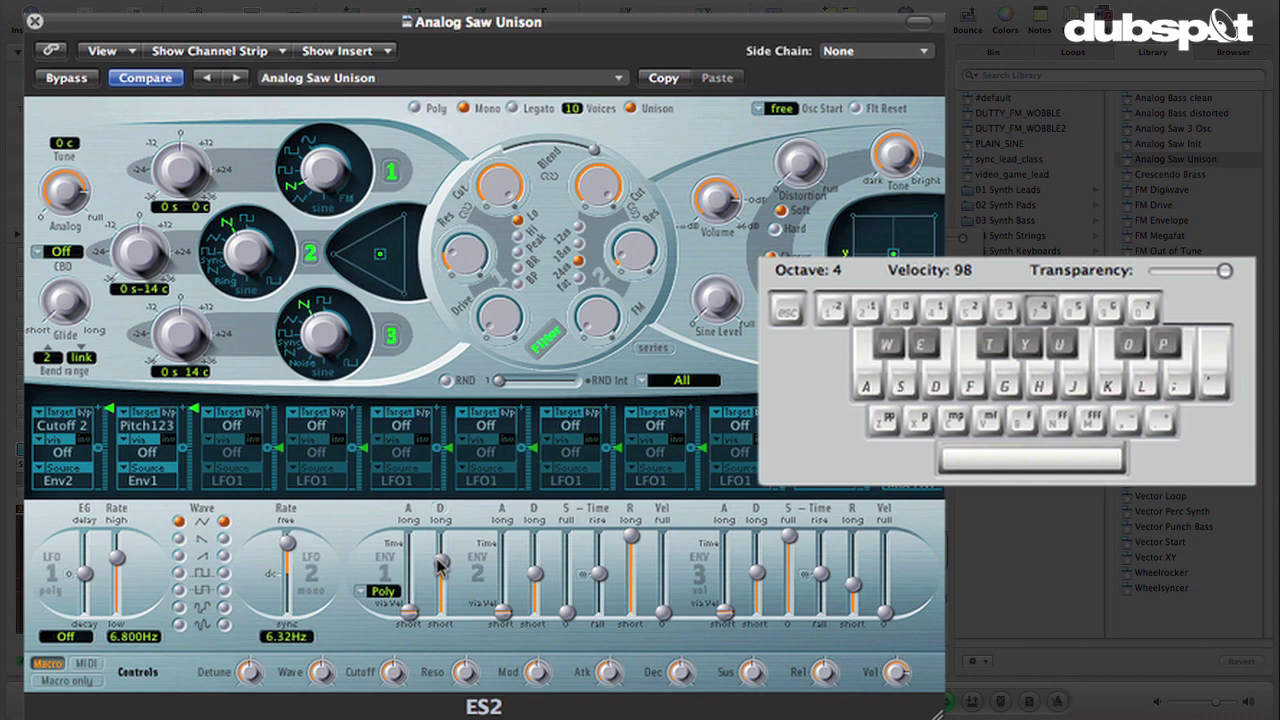
{"action": "left_click_drag", "start_coordinate": [441, 568], "coordinate": [447, 575]}
{"action": "key", "text": "s"}
- Raise the ENV 1 attack slightly and audition the resulting envelope
{"action": "left_click_drag", "start_coordinate": [410, 616], "coordinate": [408, 605]}
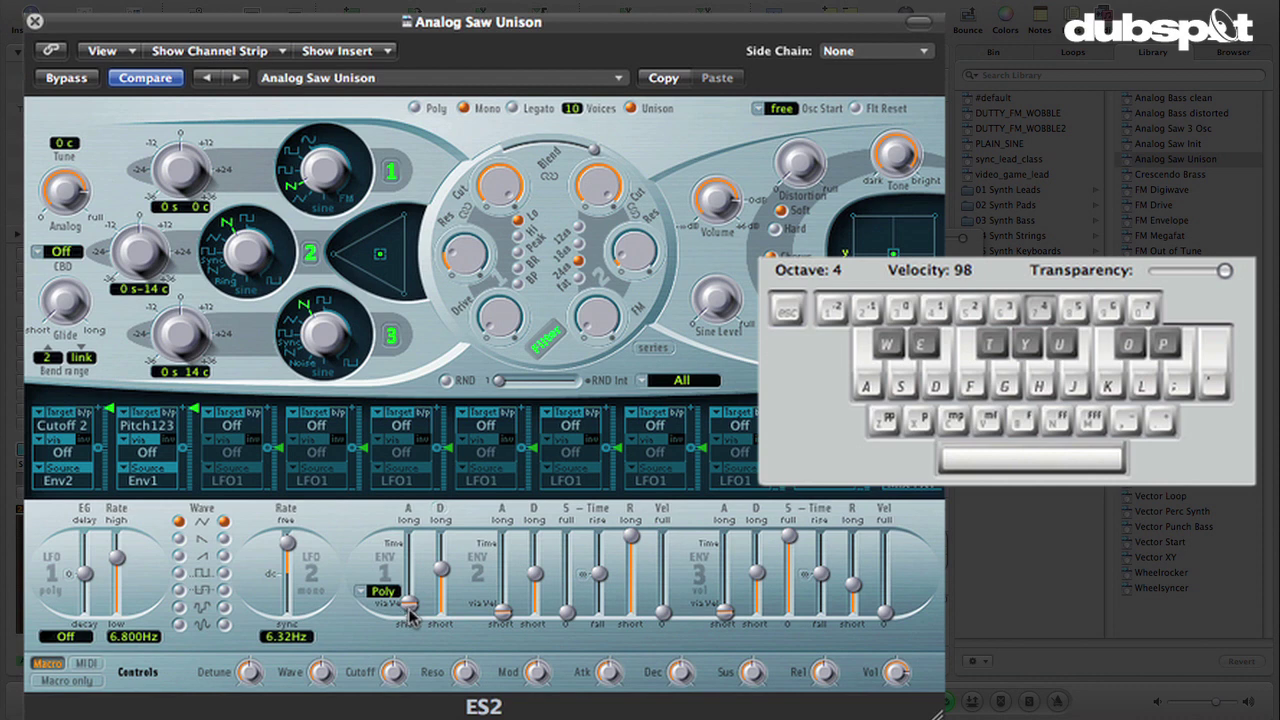
{"action": "left_click_drag", "start_coordinate": [409, 611], "coordinate": [410, 586]}
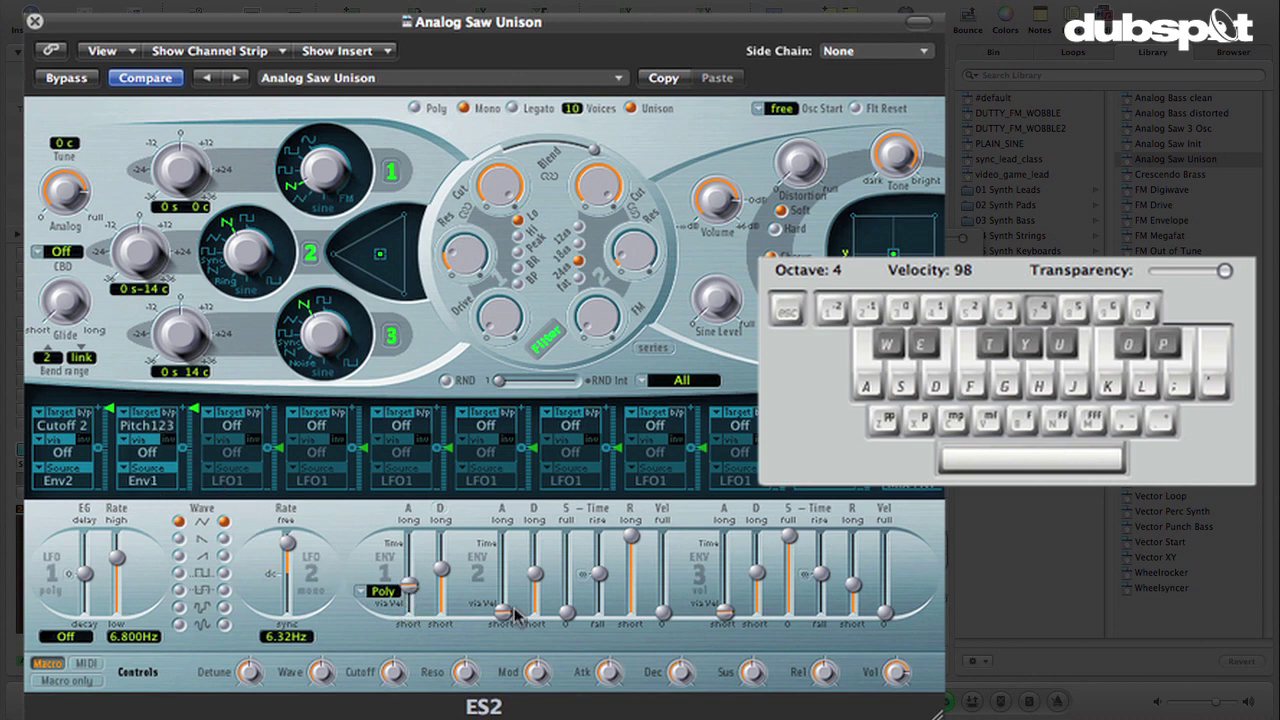
{"action": "key", "text": "s"}
{"action": "key", "text": "s"}
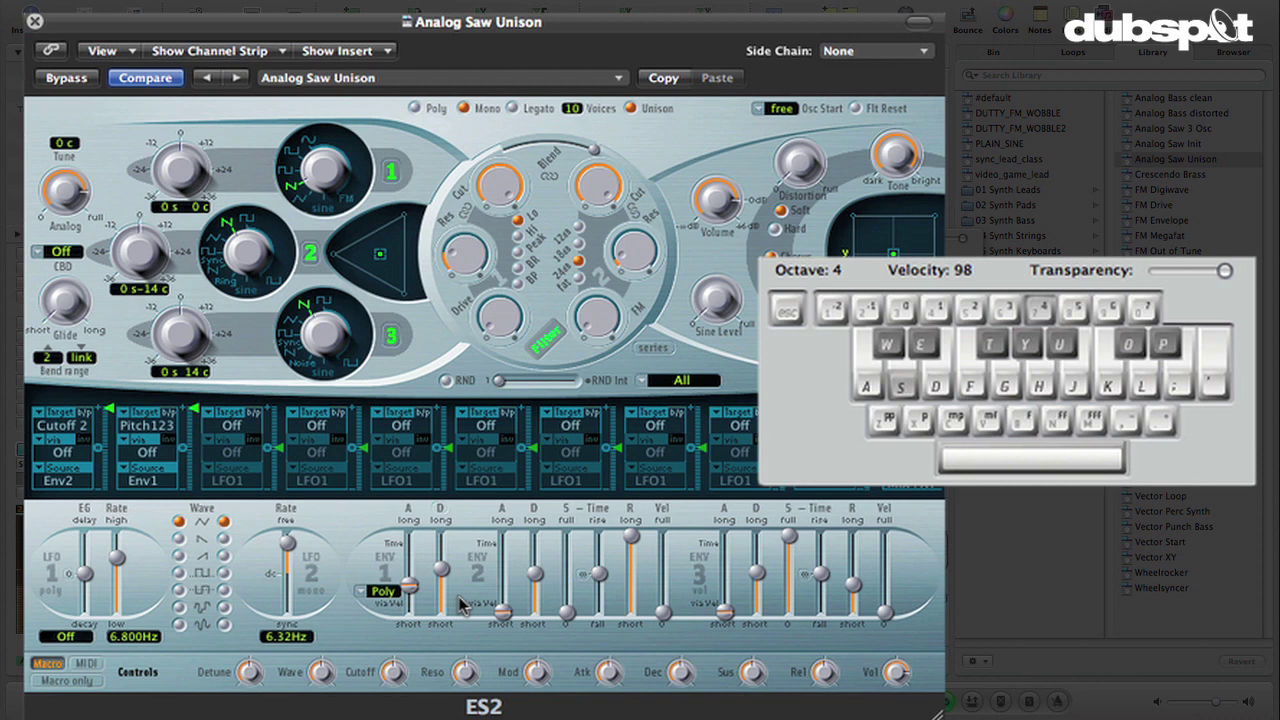
{"action": "left_click", "coordinate": [409, 585]}
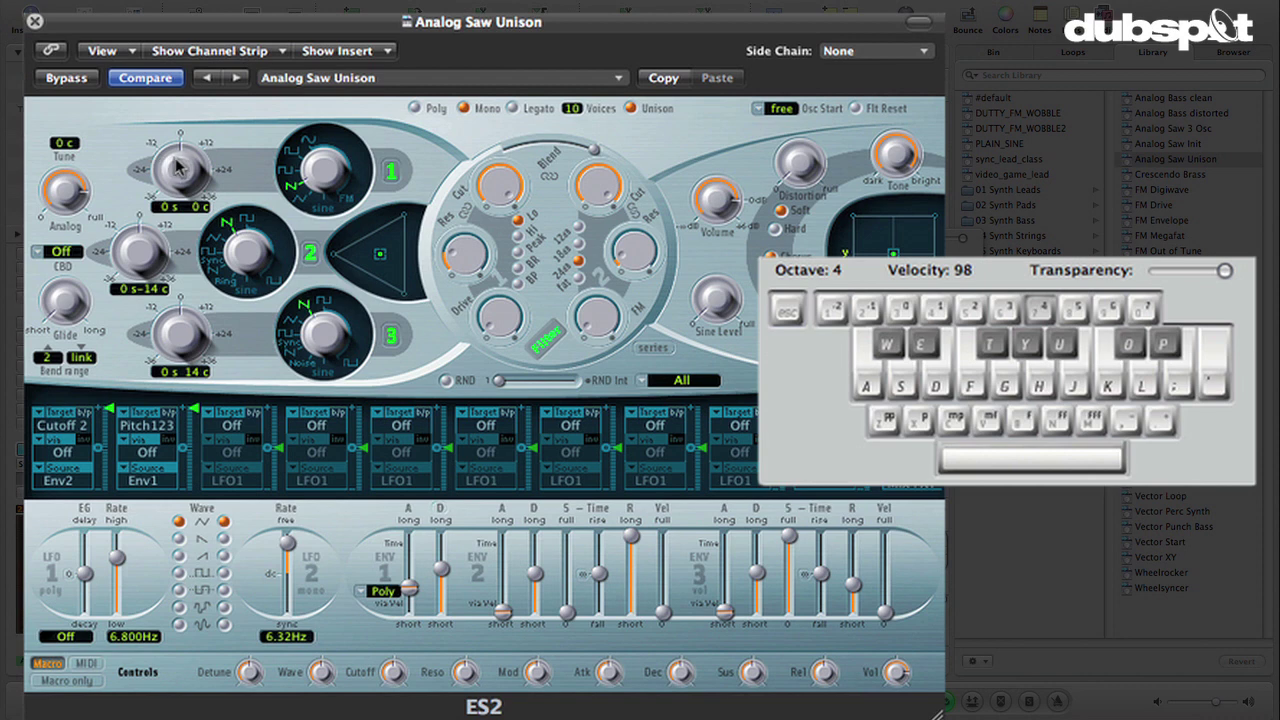
- Lower Musical Typing to octave 2 and shorten the ENV 3 release to about 6.30 ms
{"action": "key", "text": "s"}
{"action": "key", "text": "s"}
{"action": "key", "text": "z"}
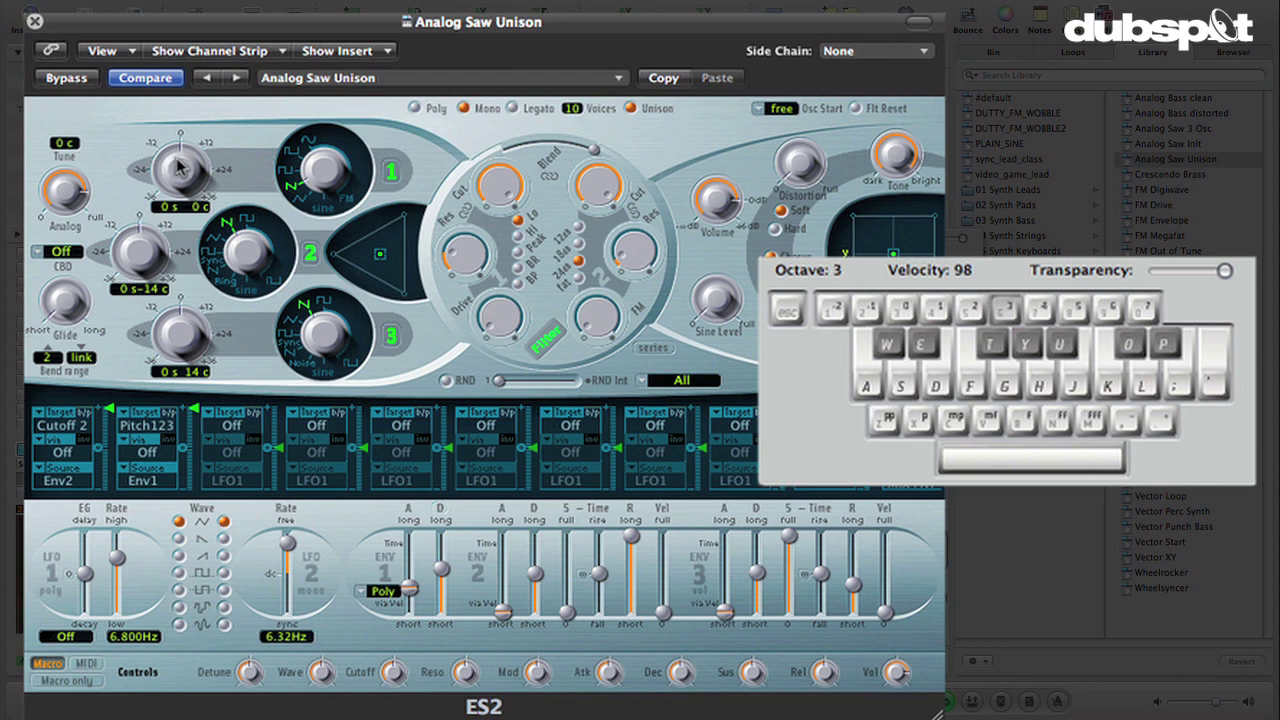
{"action": "key", "text": "s"}
{"action": "key", "text": "z"}
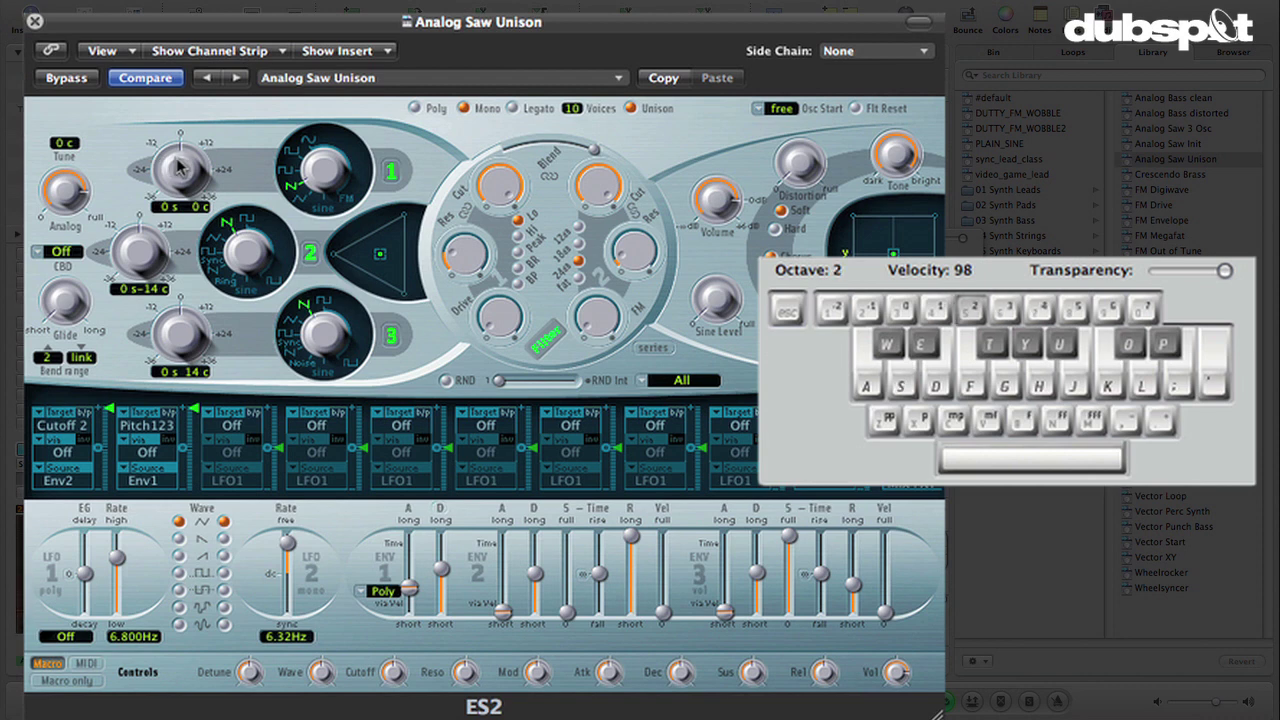
{"action": "key", "text": "s"}
{"action": "left_click_drag", "start_coordinate": [860, 596], "coordinate": [857, 609]}
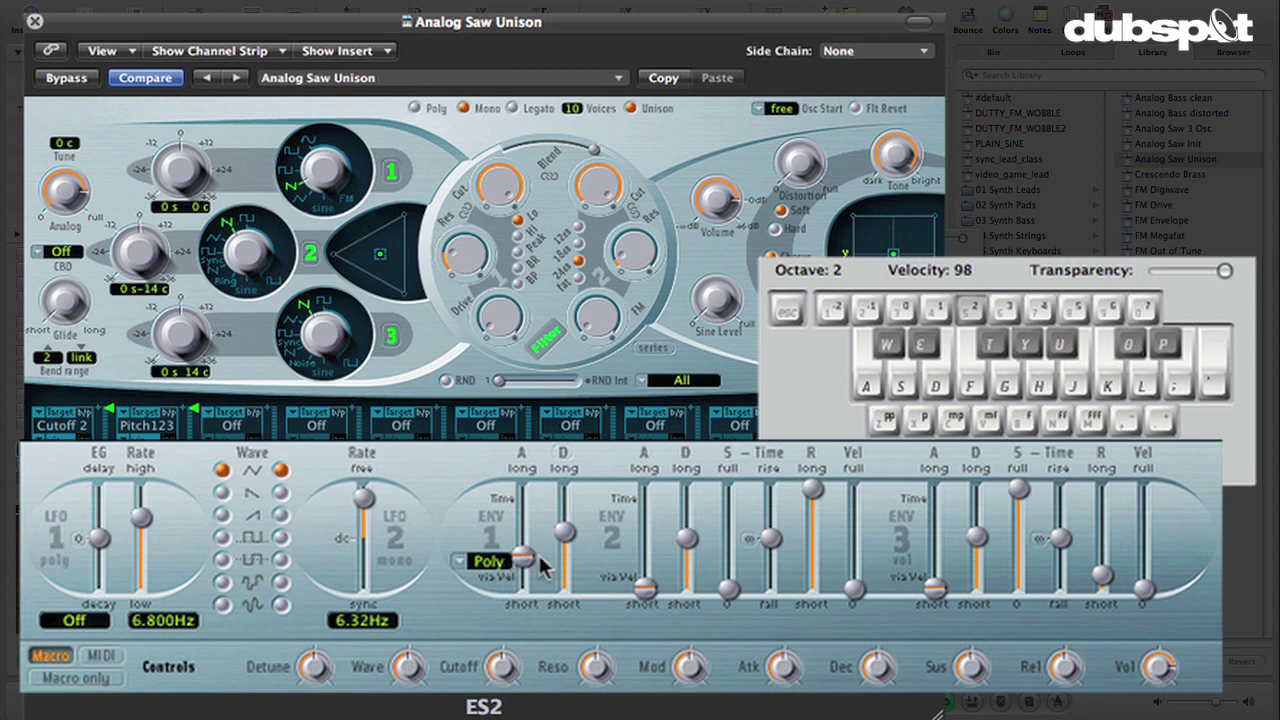
- Lower the ES2 Env1 attack slider from 89 ms to 0.24 ms
{"action": "mouse_move", "coordinate": [527, 574]}
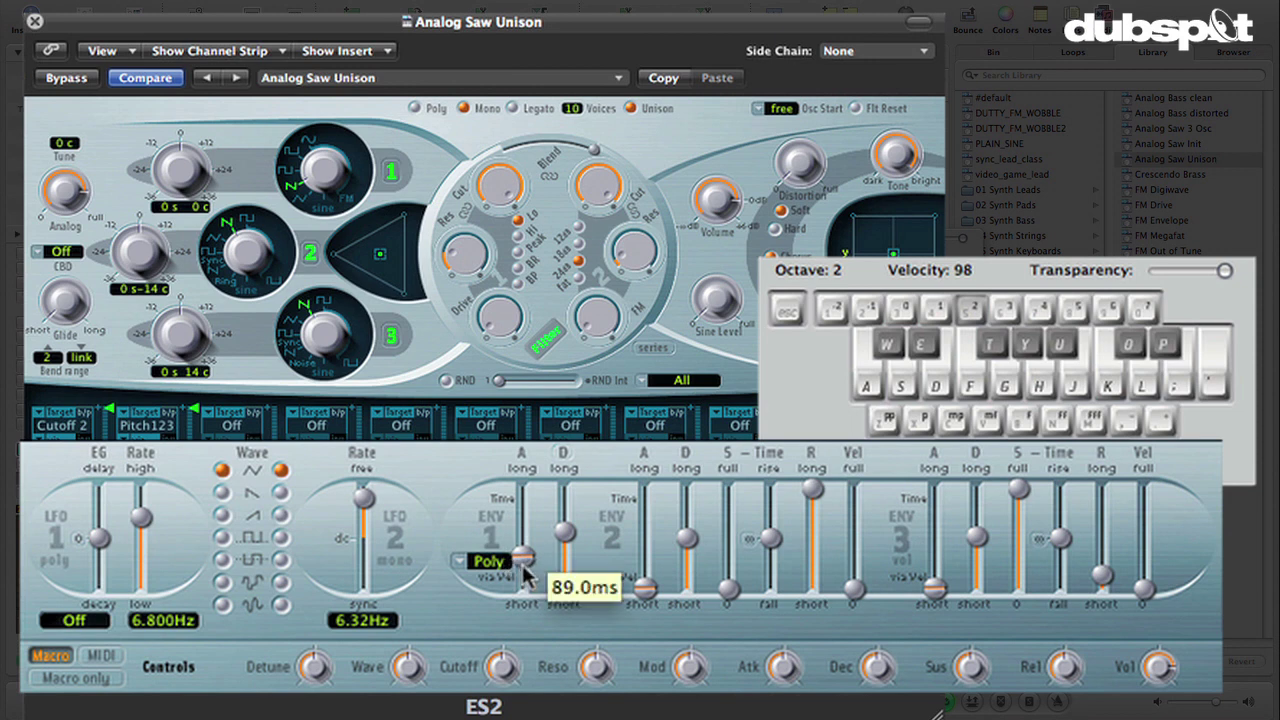
{"action": "left_click_drag", "start_coordinate": [527, 577], "coordinate": [527, 598]}
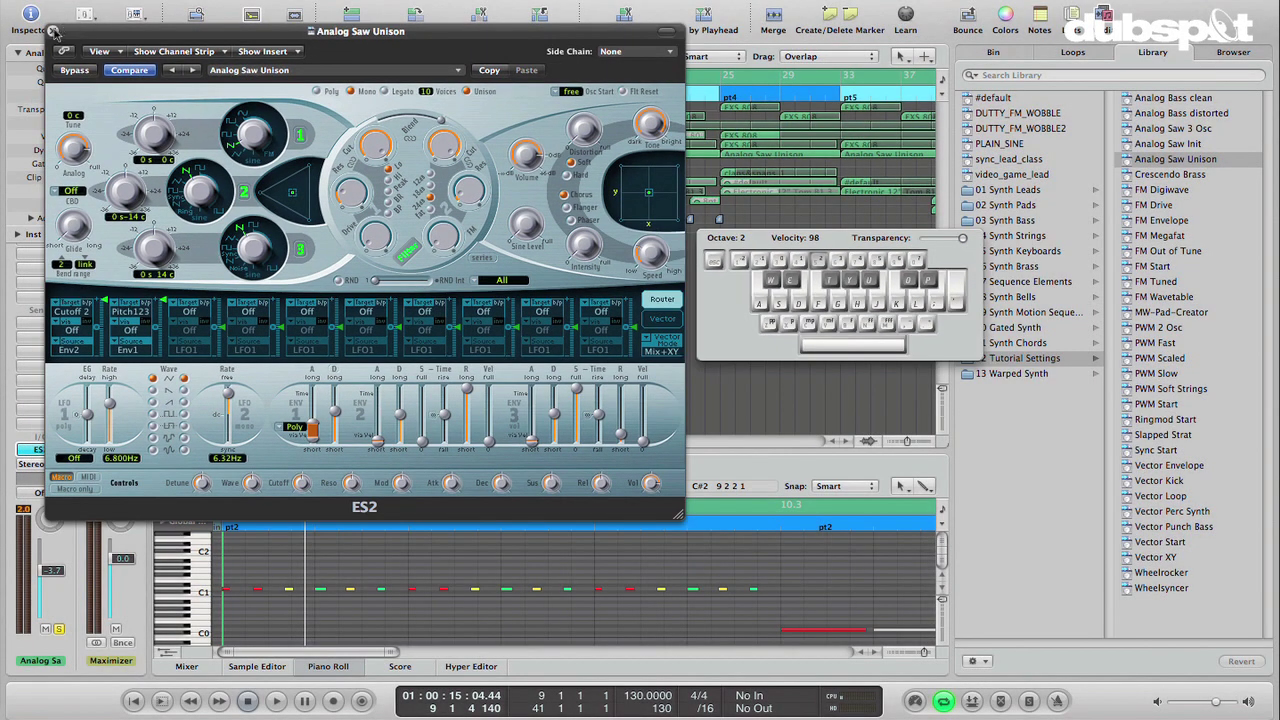
- Close ES2, select the first six C1 notes, and play the pattern from bar 9
{"action": "left_click", "coordinate": [53, 31]}
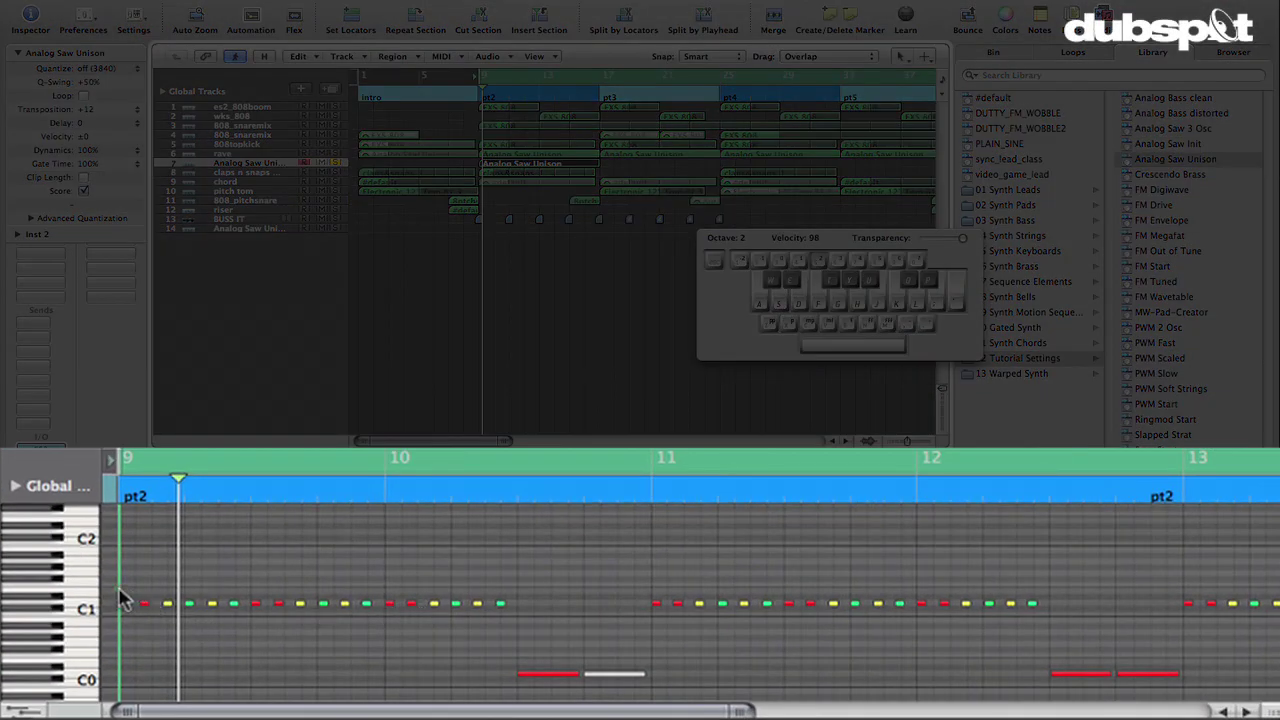
{"action": "left_click_drag", "start_coordinate": [117, 590], "coordinate": [234, 621]}
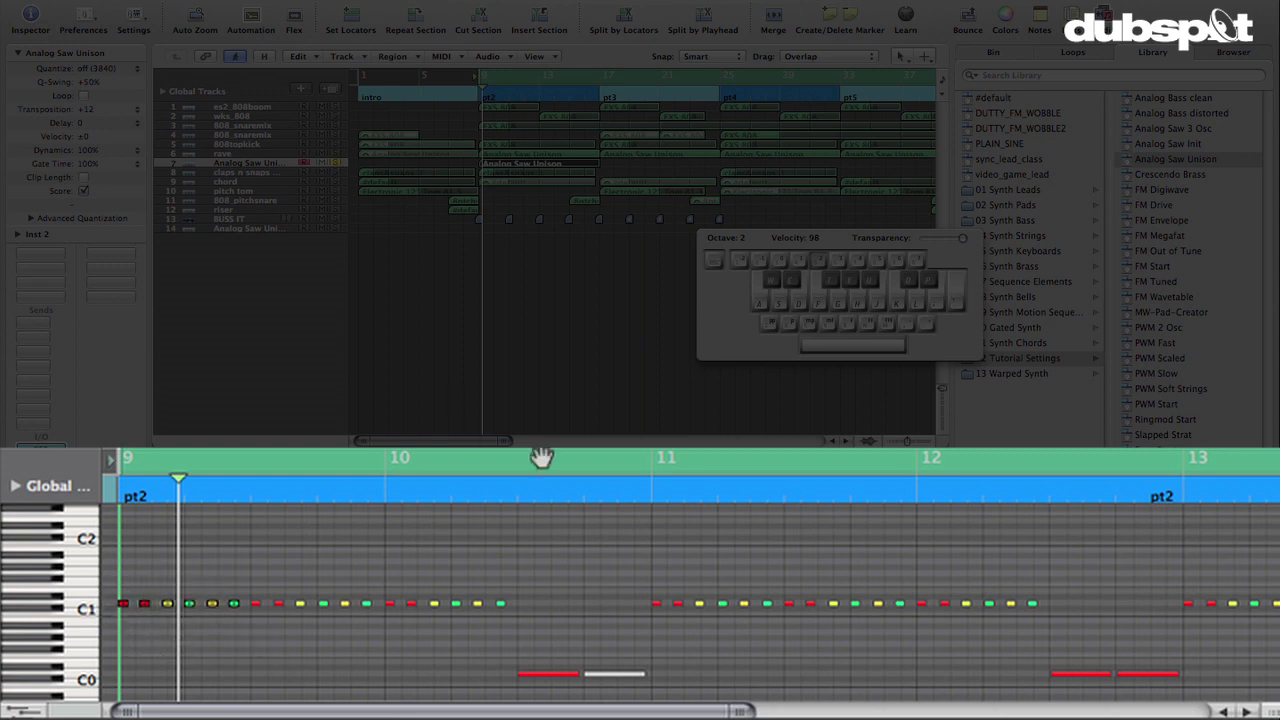
{"action": "key", "text": "space"}
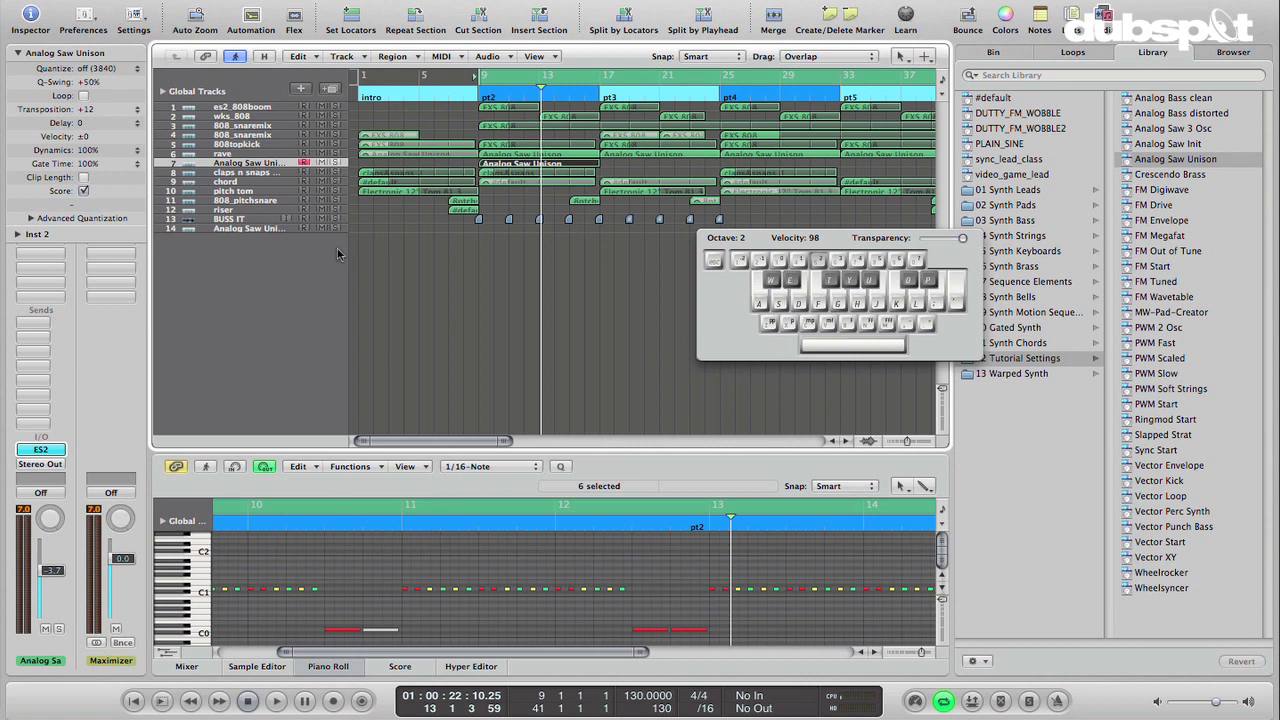
- Select track 14, Analog Saw Unison, in the Arrange track list
{"action": "left_click", "coordinate": [243, 227]}
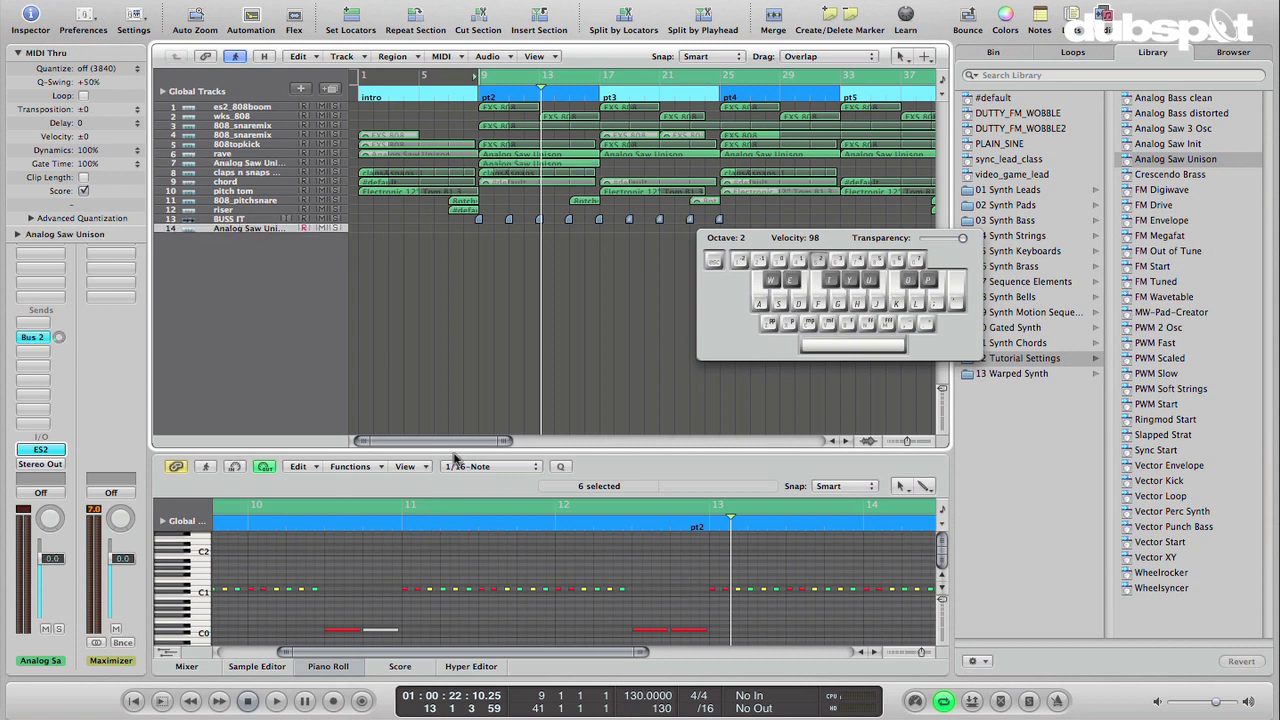